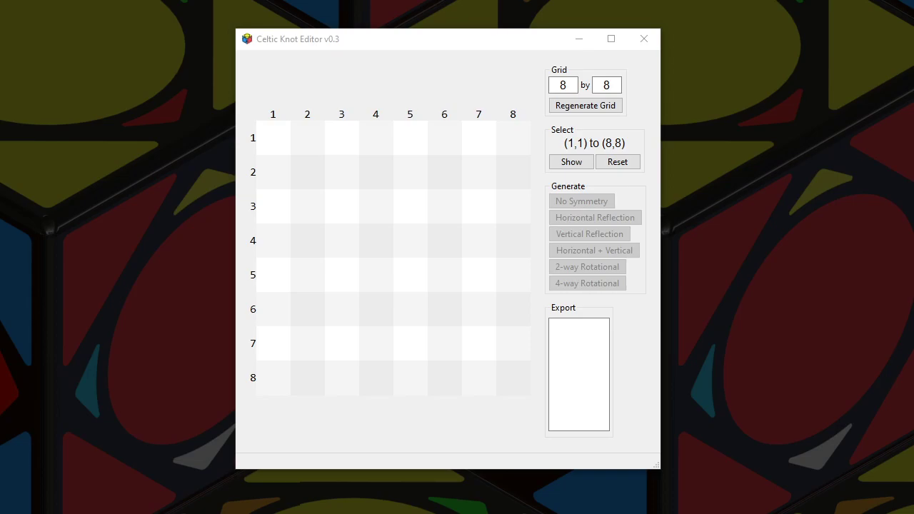
Regenerate the 8 by 8 grid
{"action": "left_click", "coordinate": [435, 77]}
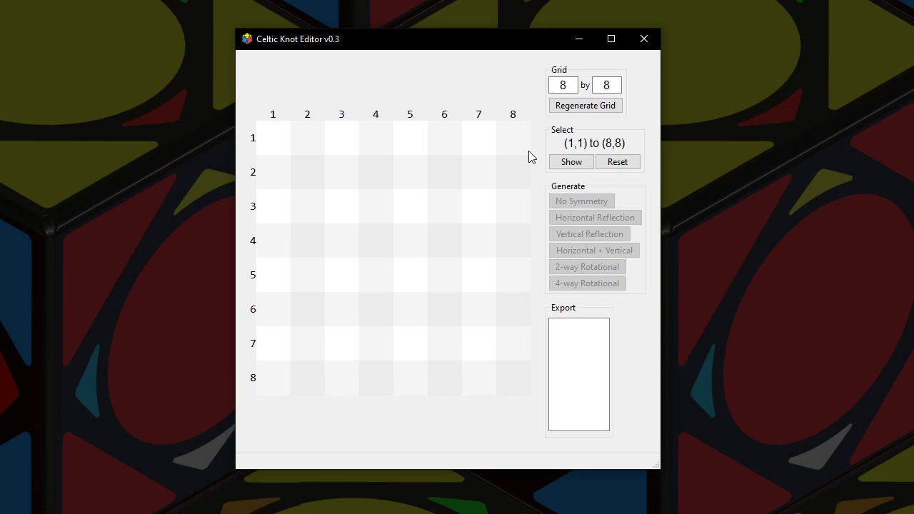
{"action": "mouse_move", "coordinate": [450, 42]}
{"action": "left_mouse_down"}
{"action": "mouse_move", "coordinate": [401, 50]}
{"action": "mouse_move", "coordinate": [457, 45]}
{"action": "left_mouse_up"}
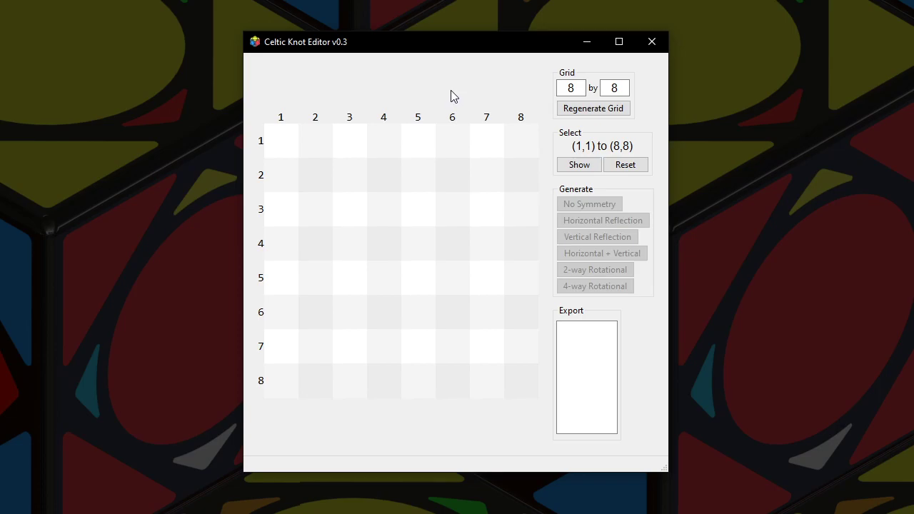
{"action": "left_click", "coordinate": [592, 109]}
Try out corner cells on the empty grid, ending with the range (2,2) to (7,7) selected
{"action": "left_click", "coordinate": [435, 159]}
{"action": "left_click", "coordinate": [361, 252]}
{"action": "left_click", "coordinate": [461, 290]}
{"action": "left_click", "coordinate": [380, 204]}
{"action": "left_click", "coordinate": [388, 347]}
{"action": "left_click", "coordinate": [410, 145]}
{"action": "left_click", "coordinate": [453, 146]}
{"action": "left_click", "coordinate": [288, 164]}
{"action": "left_click", "coordinate": [321, 170]}
{"action": "left_click", "coordinate": [330, 149]}
{"action": "left_click", "coordinate": [330, 252]}
{"action": "left_click", "coordinate": [495, 365]}
{"action": "left_click", "coordinate": [292, 187]}
{"action": "left_click", "coordinate": [410, 336]}
{"action": "left_click", "coordinate": [469, 332]}
{"action": "left_click", "coordinate": [493, 330]}
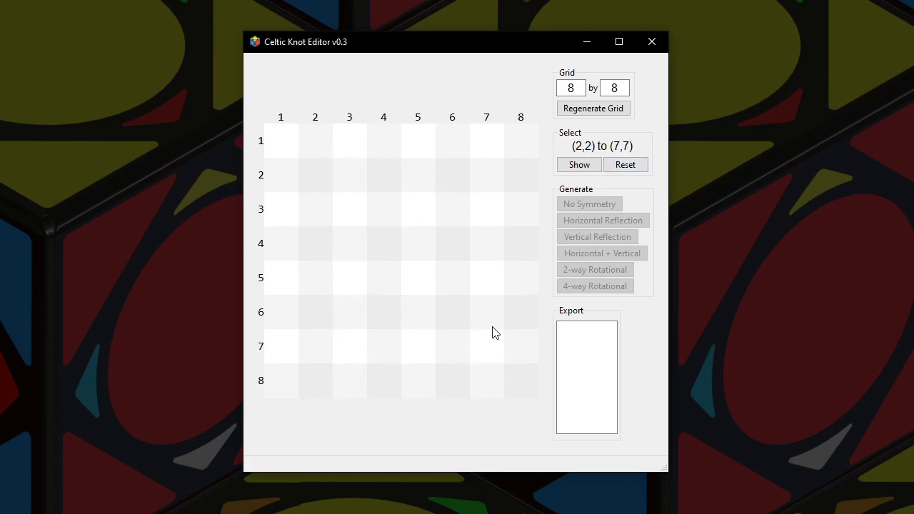
Show the selected range highlighted on the grid and reset the selection to the whole grid
{"action": "left_click", "coordinate": [579, 165]}
{"action": "left_click", "coordinate": [587, 165]}
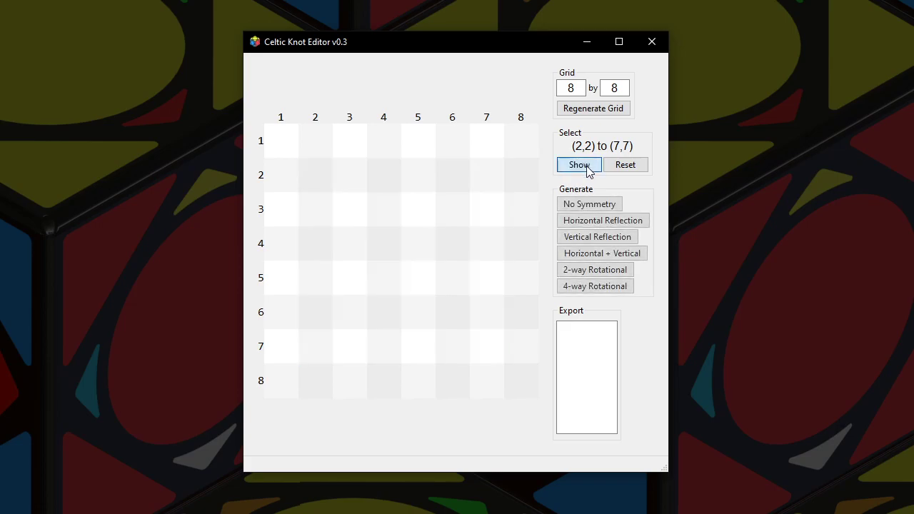
{"action": "left_click", "coordinate": [587, 165]}
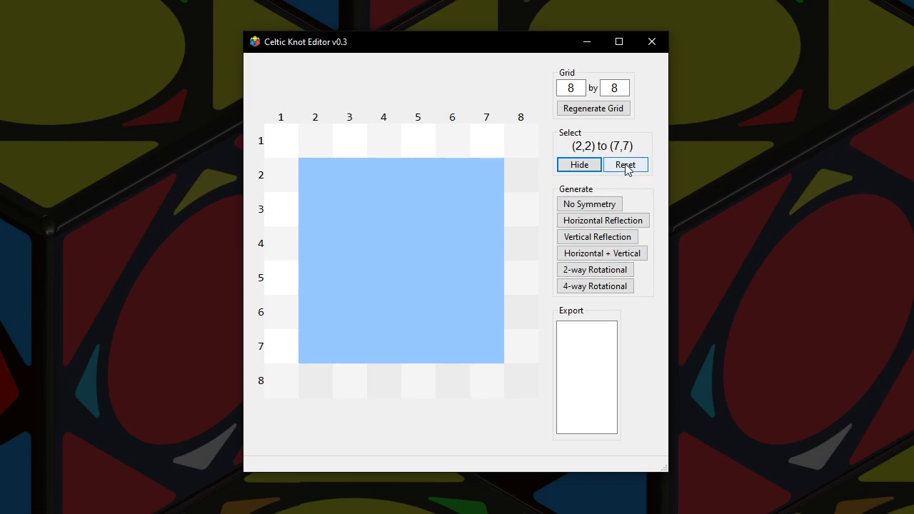
{"action": "left_click", "coordinate": [626, 165]}
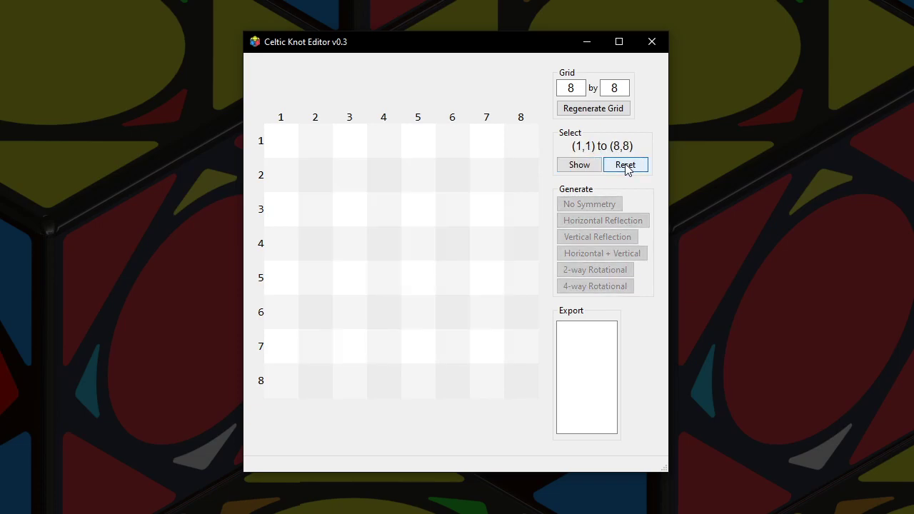
Select the range (2,2) to (8,7) and show it highlighted on the grid
{"action": "left_click", "coordinate": [325, 187]}
{"action": "left_click", "coordinate": [495, 379]}
{"action": "left_click", "coordinate": [575, 168]}
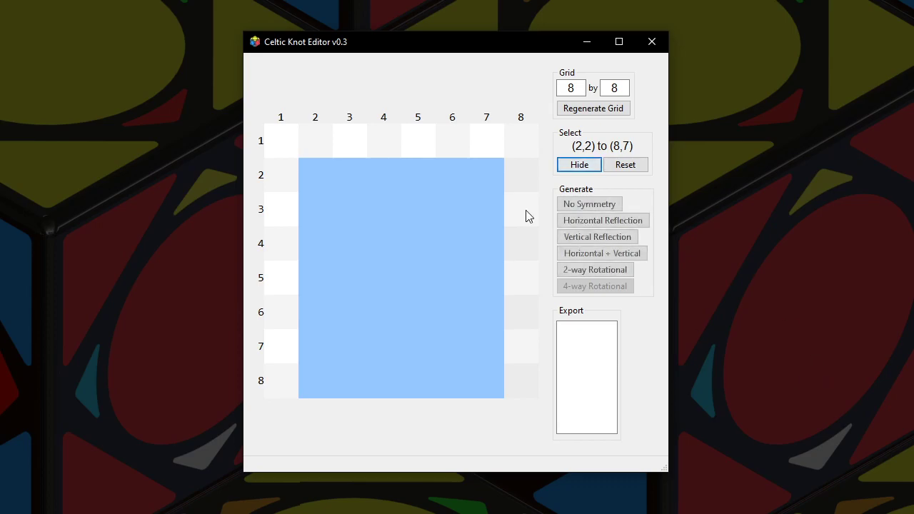
{"action": "left_click", "coordinate": [588, 204]}
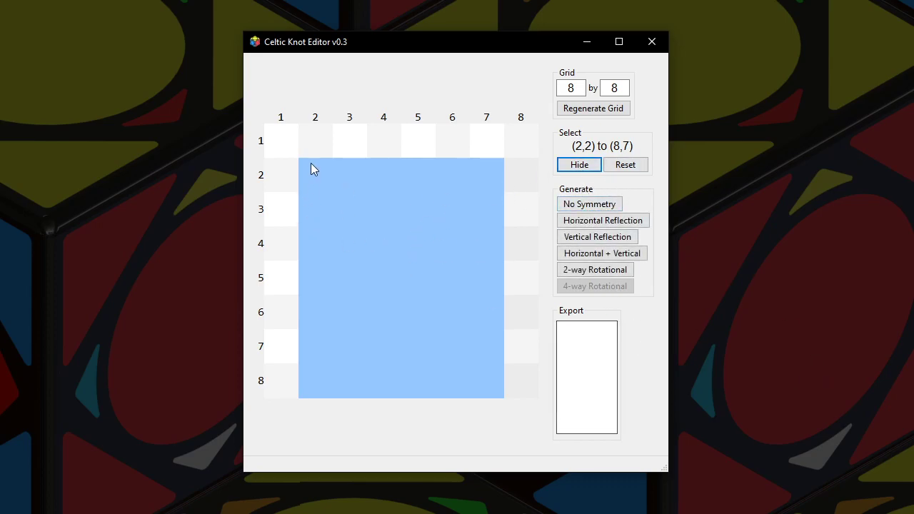
Select the range (2,2) to (7,7) and generate several random knots with no symmetry in it
{"action": "left_click_drag", "start_coordinate": [327, 174], "coordinate": [482, 337]}
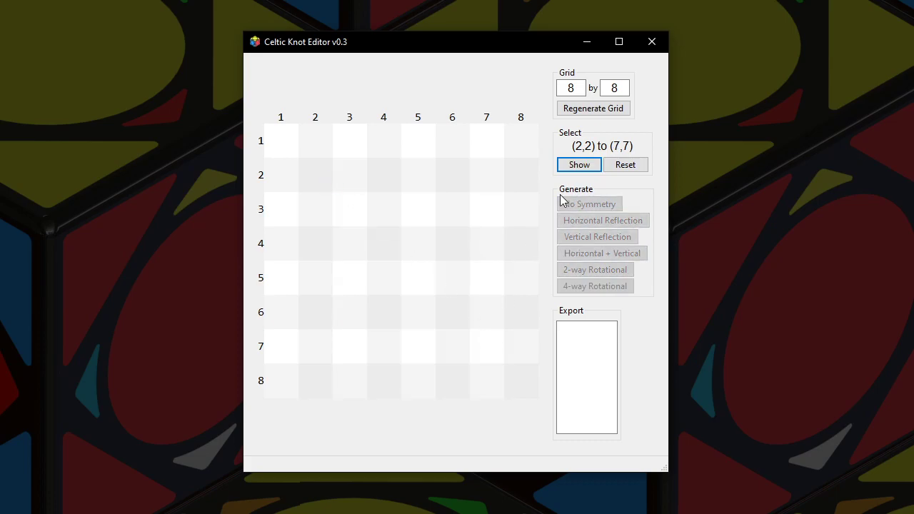
{"action": "left_click", "coordinate": [580, 166]}
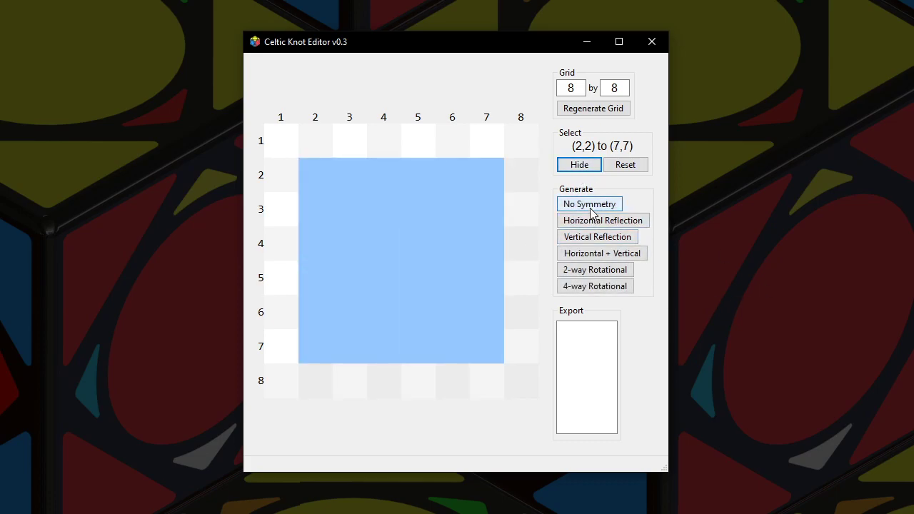
{"action": "left_click", "coordinate": [590, 205]}
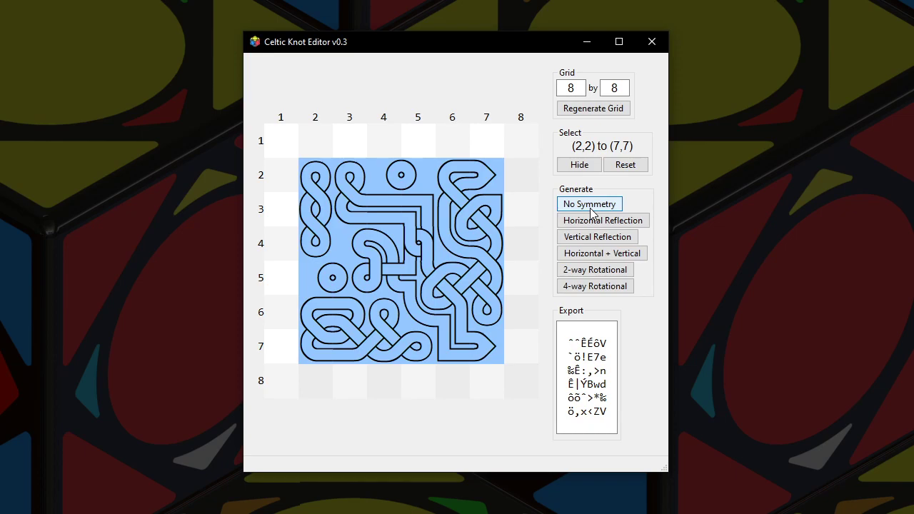
{"action": "left_click", "coordinate": [589, 205]}
{"action": "left_click", "coordinate": [590, 205]}
{"action": "left_click", "coordinate": [590, 205]}
{"action": "left_click", "coordinate": [590, 205]}
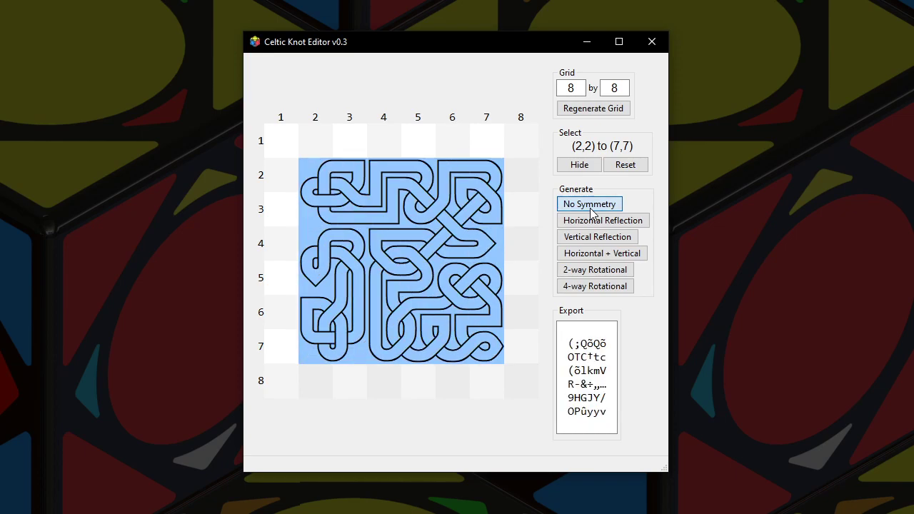
{"action": "left_click", "coordinate": [590, 205]}
{"action": "left_click", "coordinate": [590, 205]}
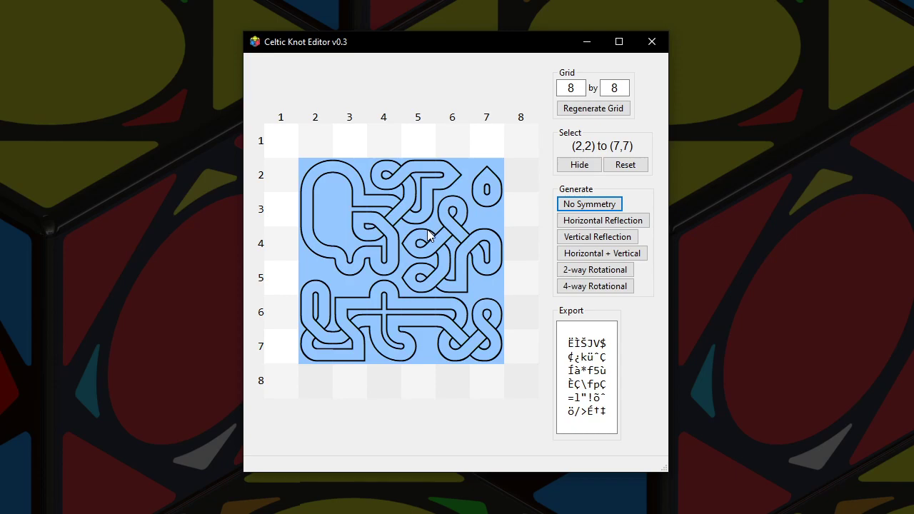
Generate knots in the selected range with horizontal reflection and with vertical reflection
{"action": "left_click", "coordinate": [610, 227]}
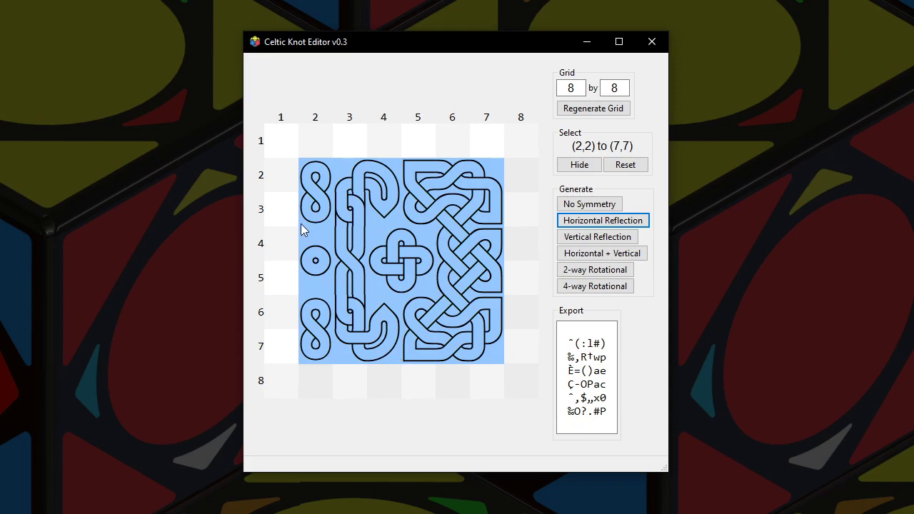
{"action": "left_click", "coordinate": [615, 246]}
{"action": "left_click", "coordinate": [616, 246]}
{"action": "left_click", "coordinate": [616, 245]}
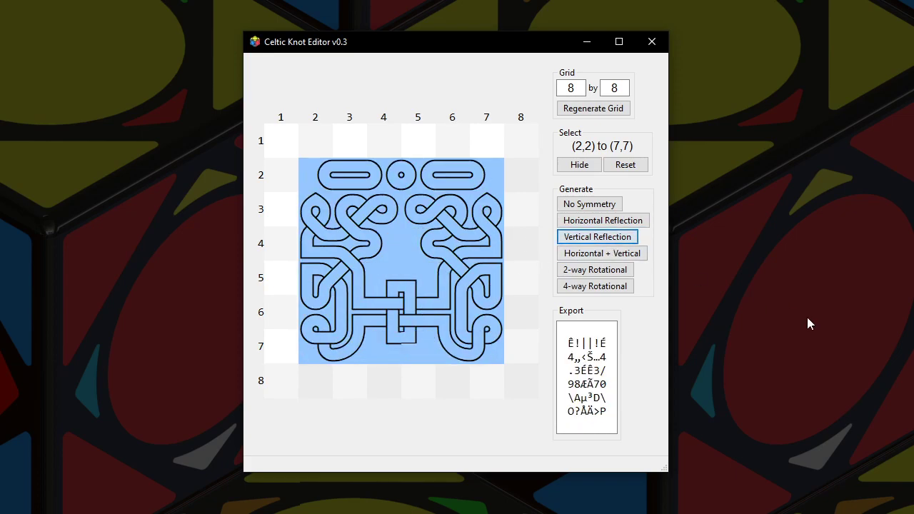
Generate several knots with combined horizontal and vertical reflection in the selected range
{"action": "left_click", "coordinate": [645, 257]}
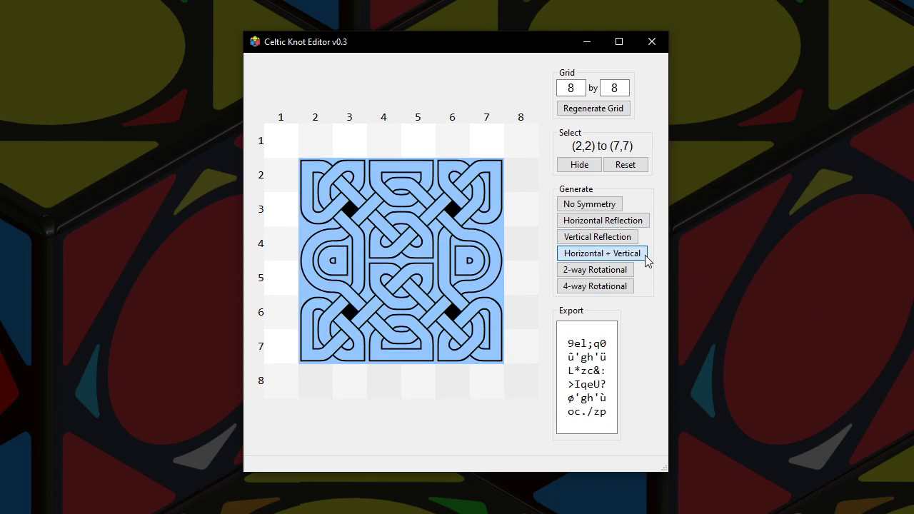
{"action": "left_click", "coordinate": [644, 258]}
{"action": "left_click", "coordinate": [644, 257]}
{"action": "left_click", "coordinate": [645, 257]}
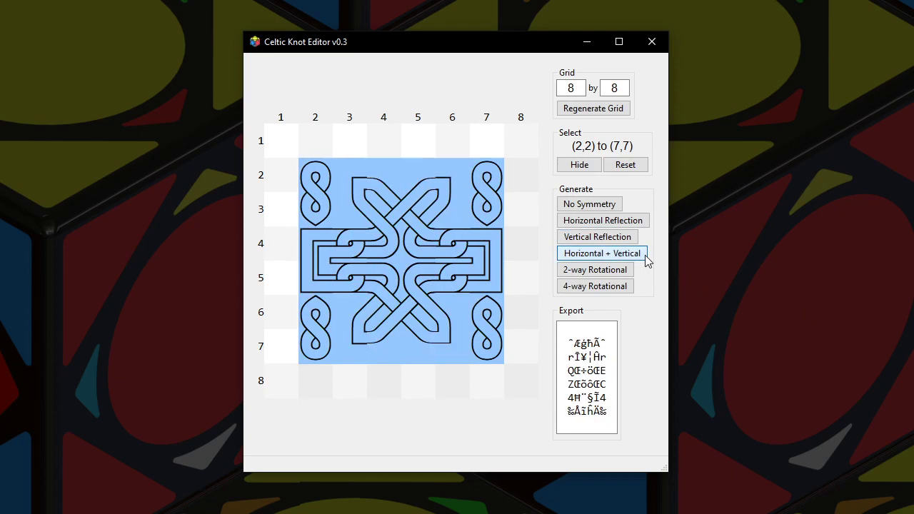
{"action": "left_click", "coordinate": [645, 260]}
{"action": "left_click", "coordinate": [645, 259]}
{"action": "left_click", "coordinate": [645, 259]}
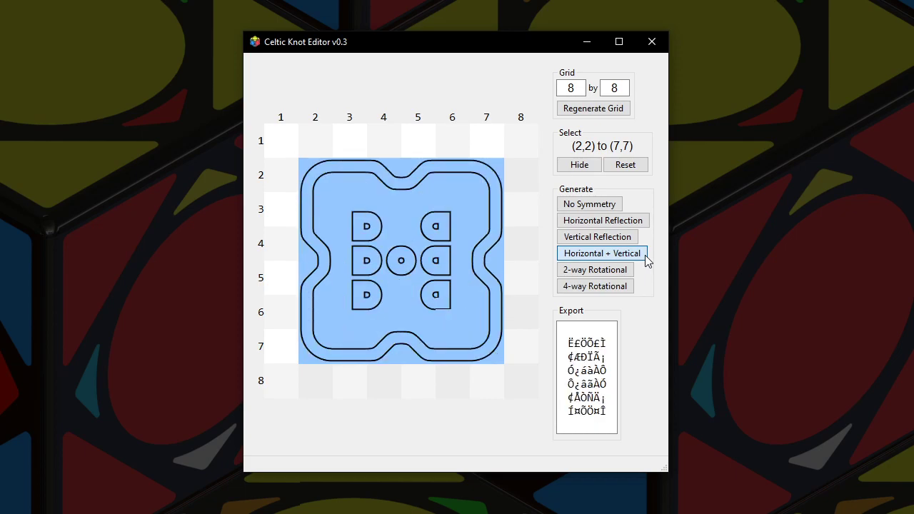
{"action": "left_click", "coordinate": [645, 259]}
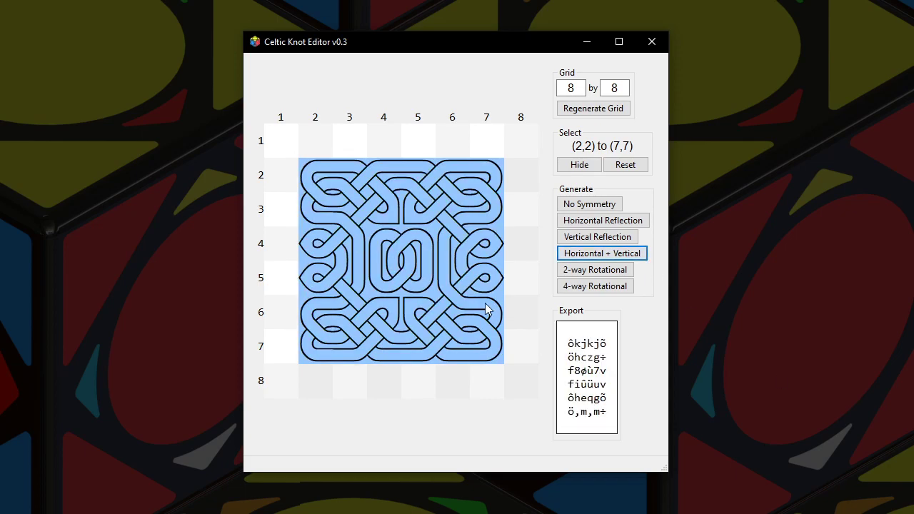
Generate several 2-way rotational knots in the selected range, followed by one with 4-way rotational symmetry
{"action": "left_click", "coordinate": [612, 276]}
{"action": "left_click", "coordinate": [612, 276]}
{"action": "left_click", "coordinate": [612, 275]}
{"action": "left_click", "coordinate": [612, 275]}
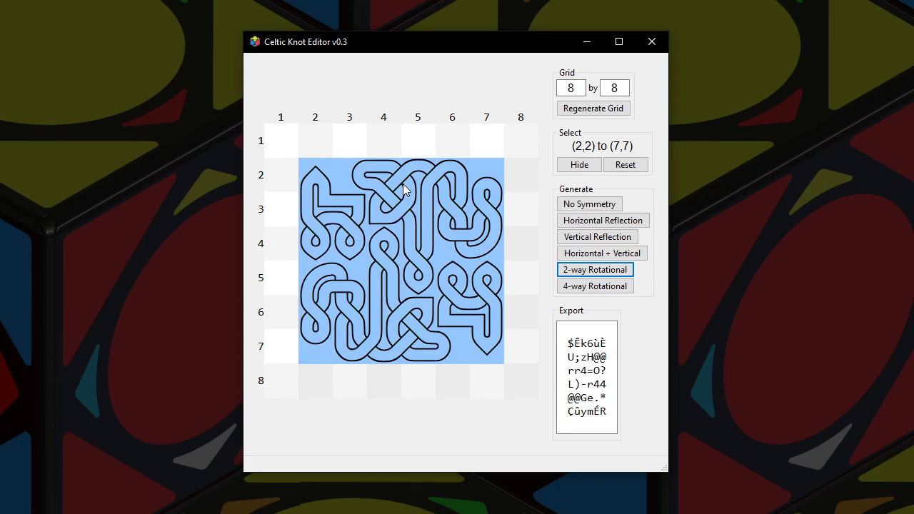
{"action": "left_click", "coordinate": [577, 279]}
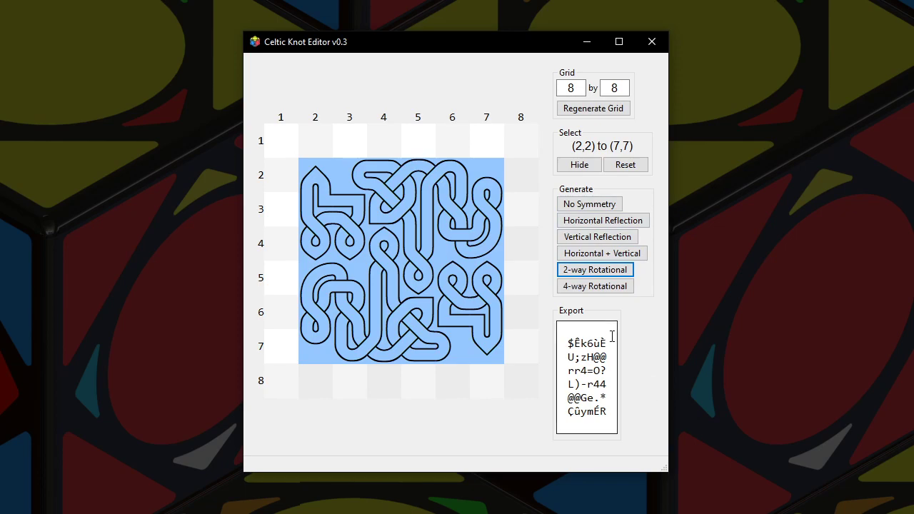
{"action": "left_click", "coordinate": [593, 291]}
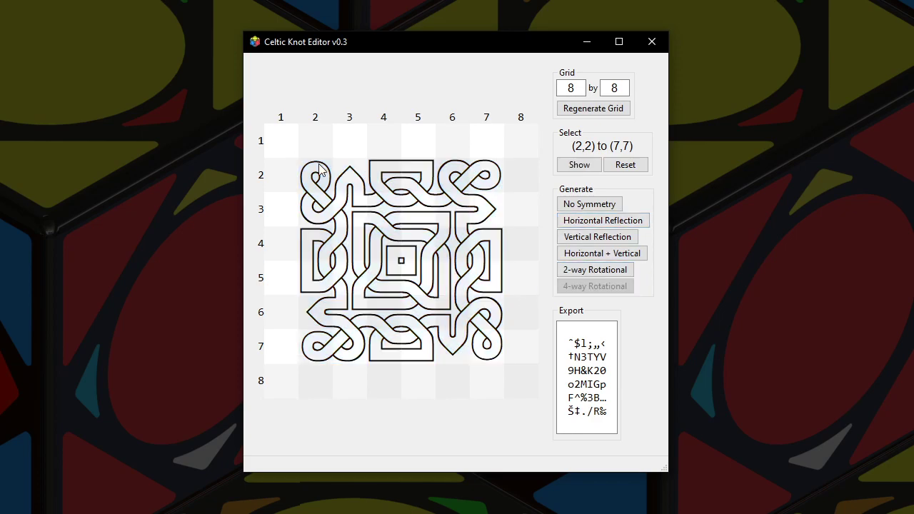
Select the non-square range (2,2) to (8,7), show it and generate several knots with 2-way rotational symmetry
{"action": "left_click", "coordinate": [483, 371]}
{"action": "left_click", "coordinate": [482, 386]}
{"action": "left_click", "coordinate": [579, 165]}
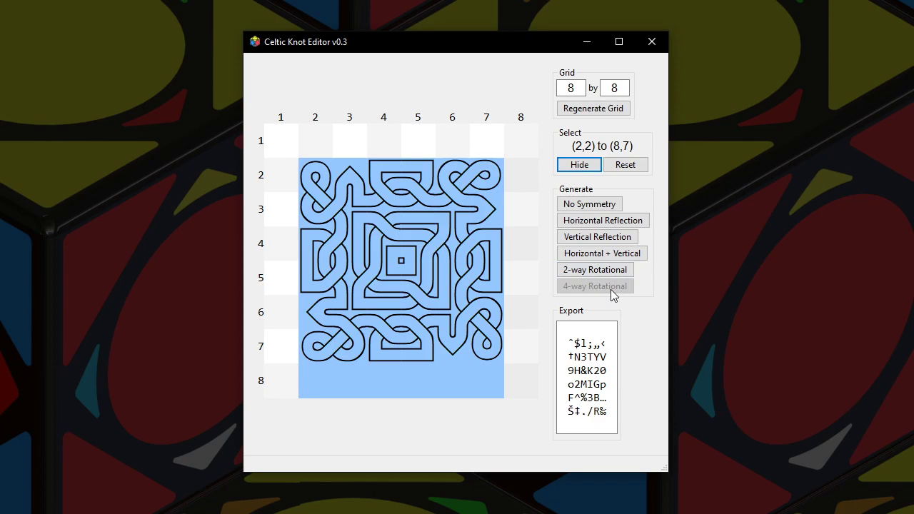
{"action": "left_click", "coordinate": [596, 270]}
{"action": "left_click", "coordinate": [593, 267]}
{"action": "left_click", "coordinate": [592, 266]}
{"action": "left_click", "coordinate": [592, 266]}
{"action": "left_click", "coordinate": [592, 266]}
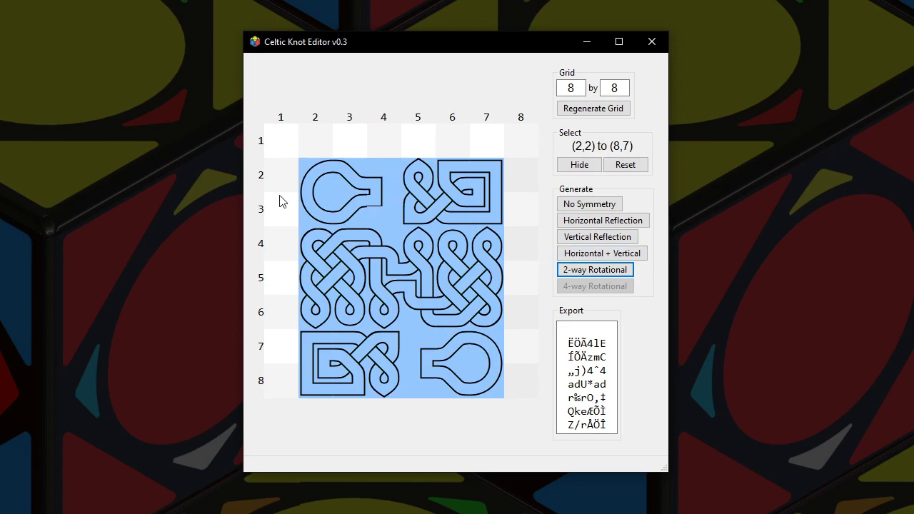
Select the range (2,2) to (7,7) within the existing knot and regenerate it with no symmetry
{"action": "left_click_drag", "start_coordinate": [317, 161], "coordinate": [488, 346]}
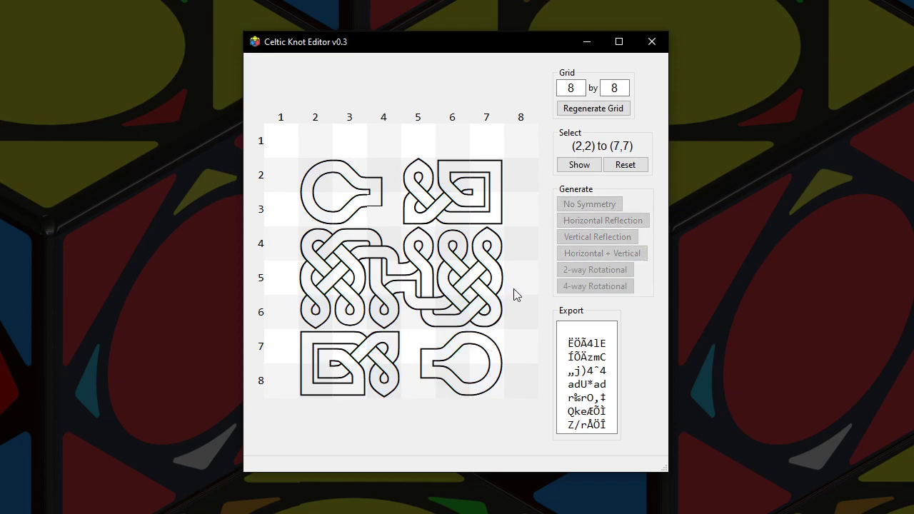
{"action": "left_click", "coordinate": [579, 165]}
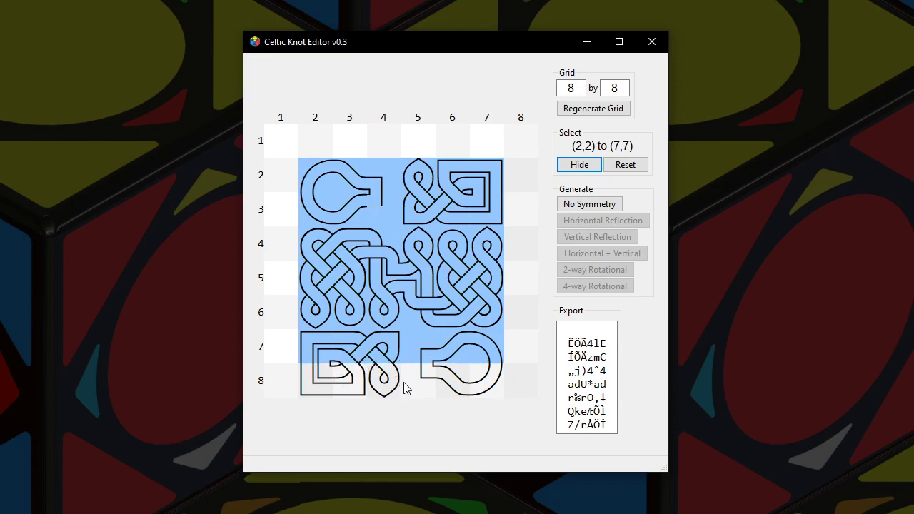
{"action": "left_click", "coordinate": [596, 206]}
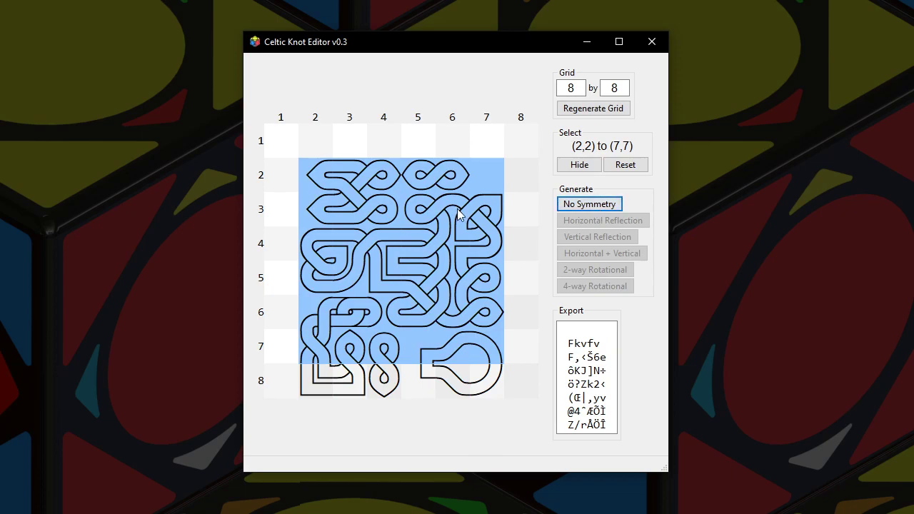
Reset the selection to the whole grid and generate knots with combined horizontal and vertical reflection
{"action": "left_click", "coordinate": [626, 168]}
{"action": "left_click", "coordinate": [638, 253]}
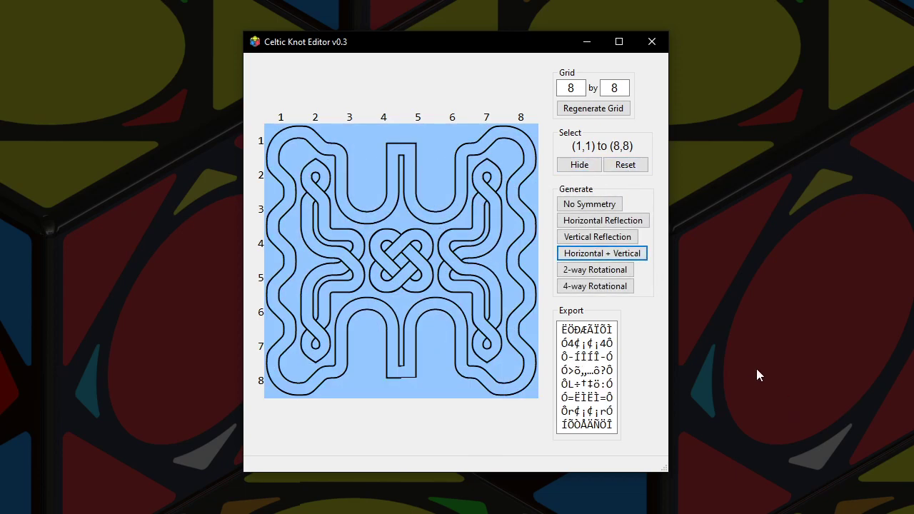
{"action": "left_click", "coordinate": [635, 257]}
Select the central range (3,4) to (6,5) of the knot and show it highlighted
{"action": "left_click", "coordinate": [411, 346]}
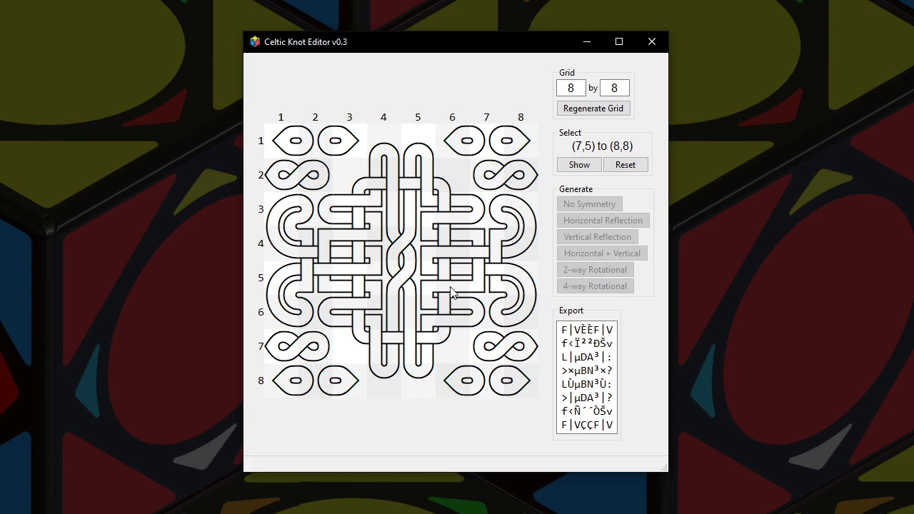
{"action": "left_click", "coordinate": [393, 218]}
{"action": "left_click", "coordinate": [434, 306]}
{"action": "left_click", "coordinate": [581, 165]}
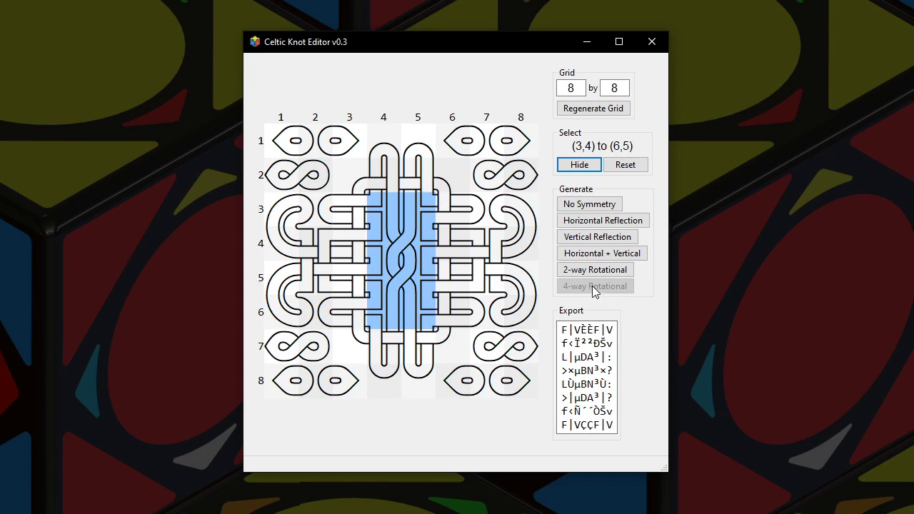
Regenerate the central selection several times with horizontal reflection
{"action": "left_click", "coordinate": [604, 222]}
{"action": "left_click", "coordinate": [603, 223]}
{"action": "left_click", "coordinate": [603, 222]}
{"action": "left_click", "coordinate": [604, 223]}
{"action": "left_click", "coordinate": [603, 223]}
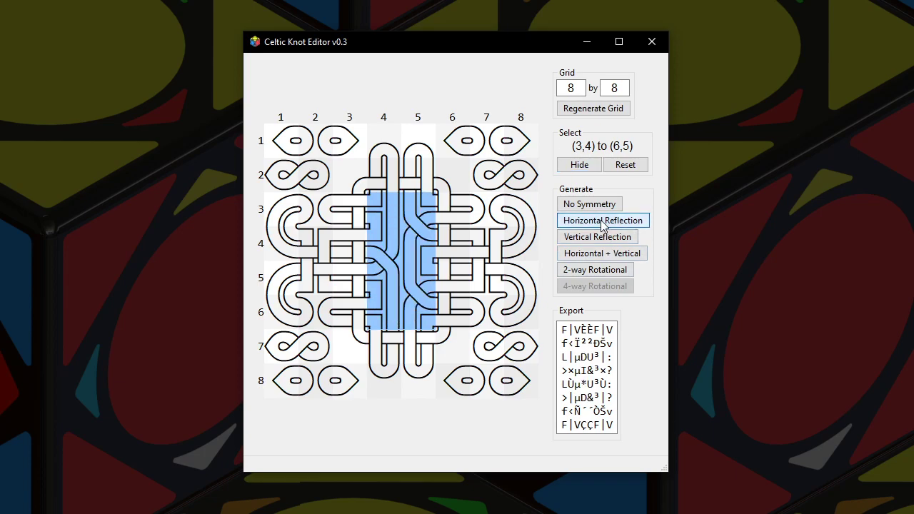
{"action": "left_click", "coordinate": [602, 222]}
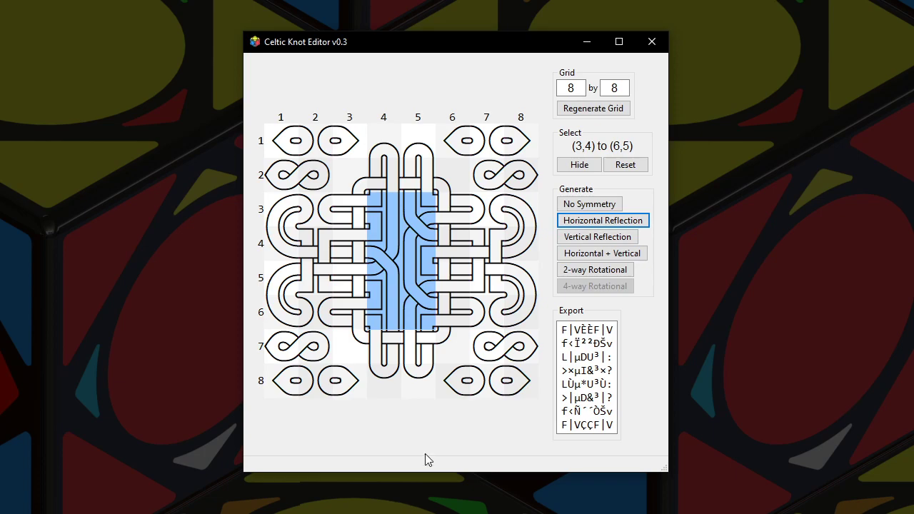
Regenerate the central selection with vertical reflection and with 2-way rotational symmetry
{"action": "left_click", "coordinate": [619, 243]}
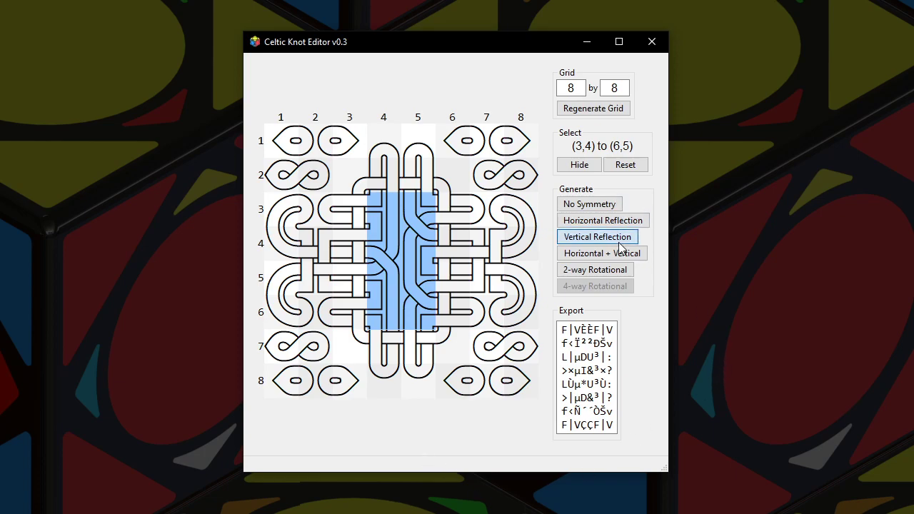
{"action": "left_click", "coordinate": [619, 246]}
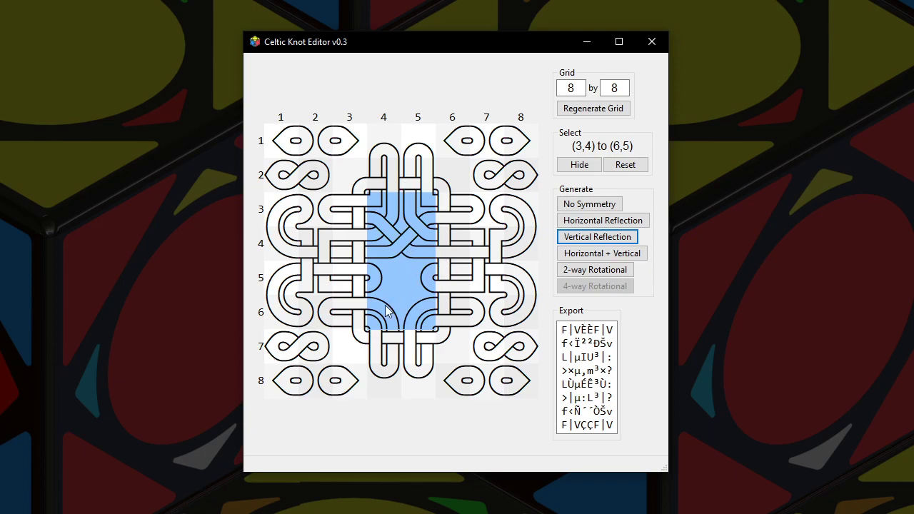
{"action": "left_click", "coordinate": [597, 270]}
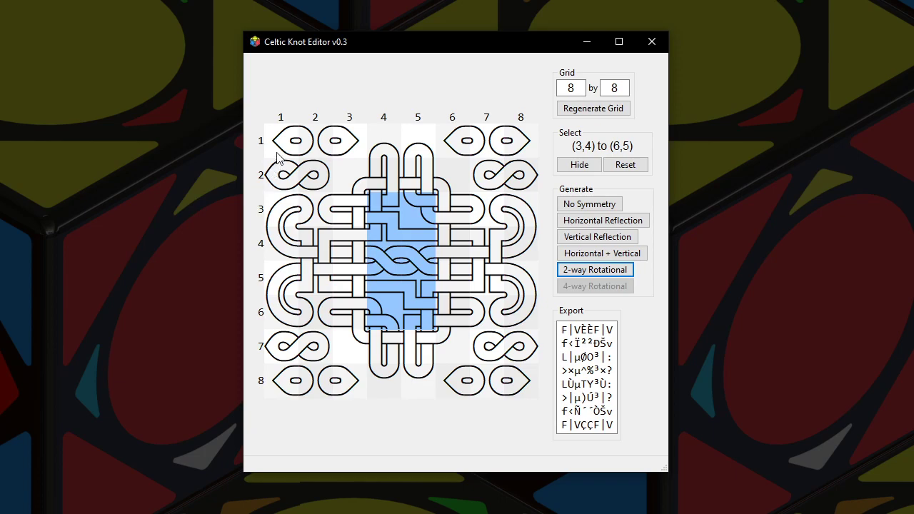
Select the range (1,1) to (4,3), show it highlighted and regenerate it several times without symmetry
{"action": "left_click_drag", "start_coordinate": [280, 153], "coordinate": [359, 243]}
{"action": "left_click", "coordinate": [597, 165]}
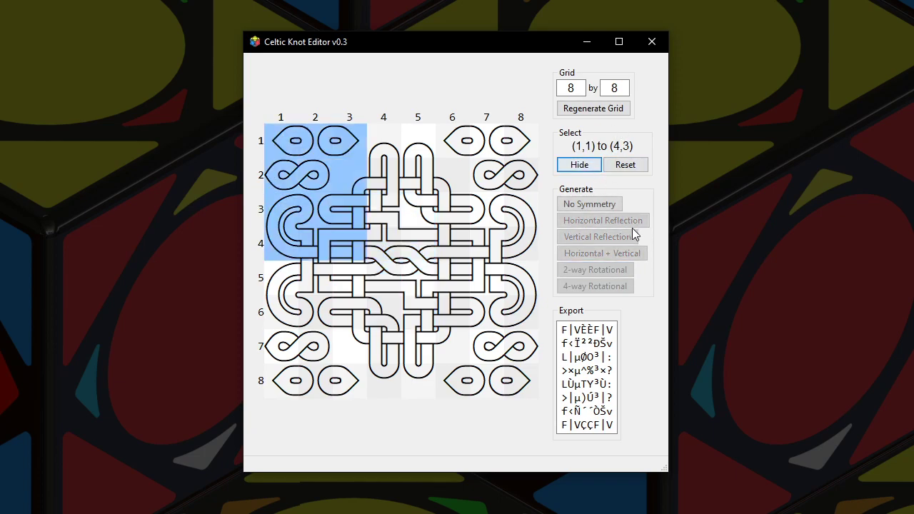
{"action": "left_click", "coordinate": [603, 206]}
{"action": "left_click", "coordinate": [603, 207]}
{"action": "left_click", "coordinate": [603, 207]}
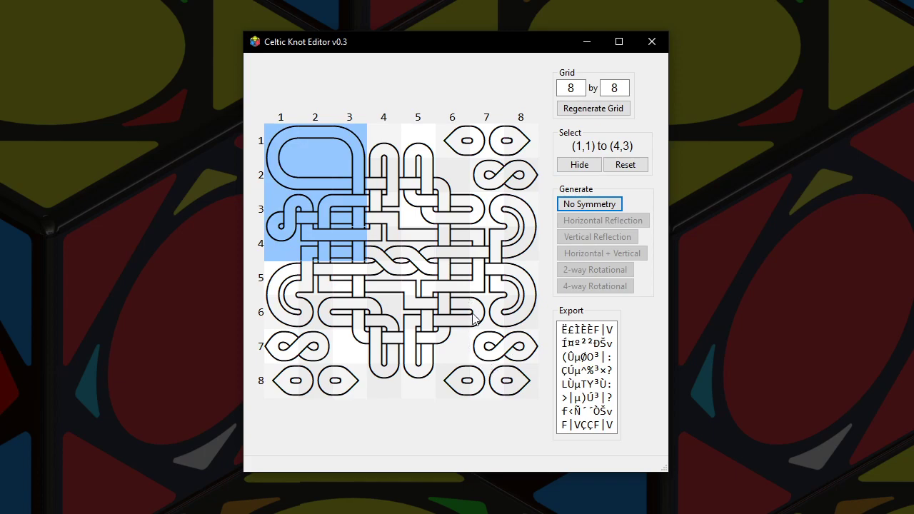
Select and show the range (5,6) to (8,8), regenerate it without symmetry, and reduce the selection to (7,7) to (8,8)
{"action": "left_click_drag", "start_coordinate": [461, 291], "coordinate": [517, 389]}
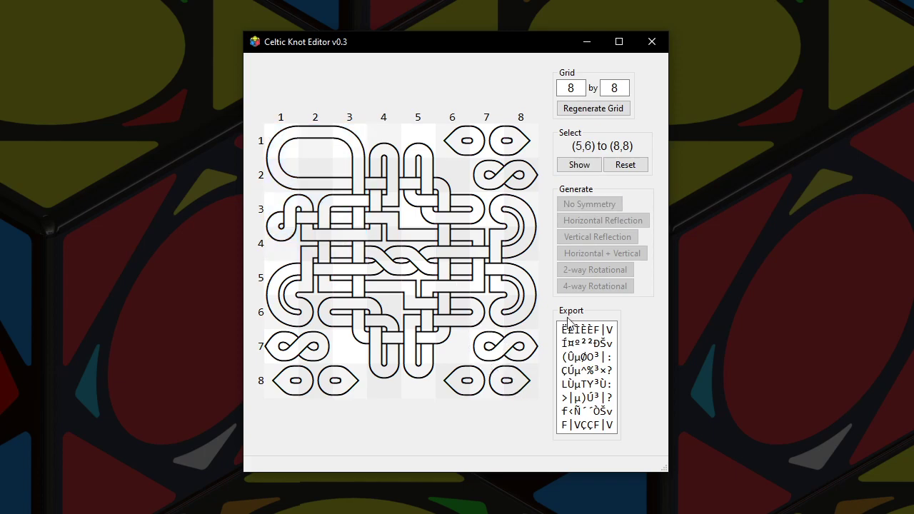
{"action": "left_click", "coordinate": [579, 167]}
{"action": "left_click", "coordinate": [602, 208]}
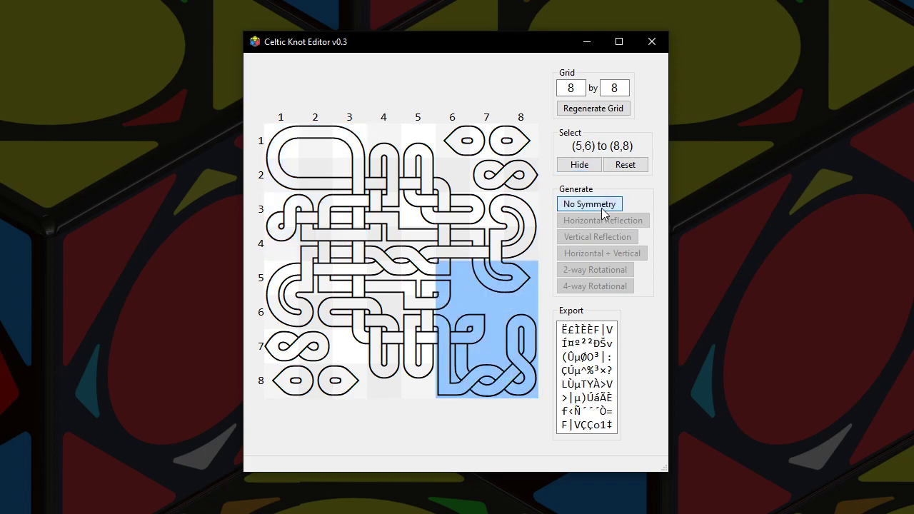
{"action": "left_click_drag", "start_coordinate": [492, 358], "coordinate": [507, 384]}
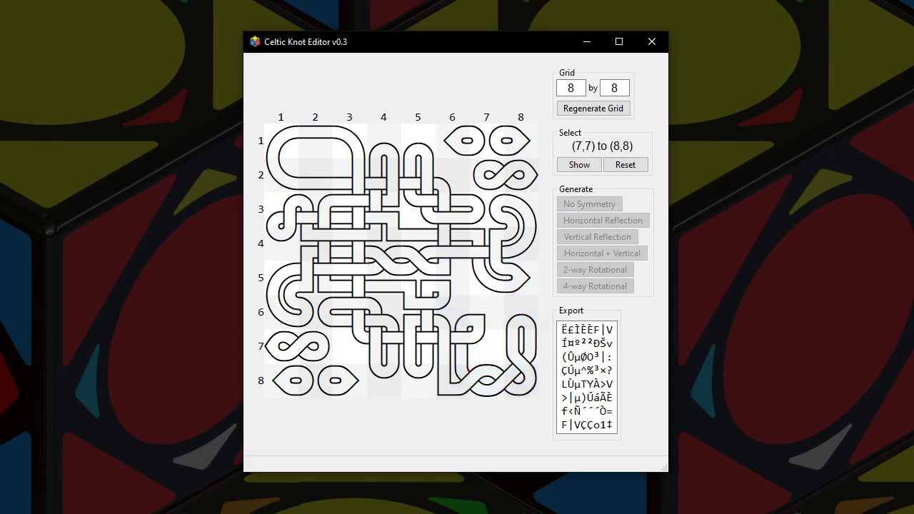
Copy the knot's entire export text and paste it into the blank Notepad document
{"action": "left_click", "coordinate": [570, 390]}
{"action": "key", "text": "ctrl+a"}
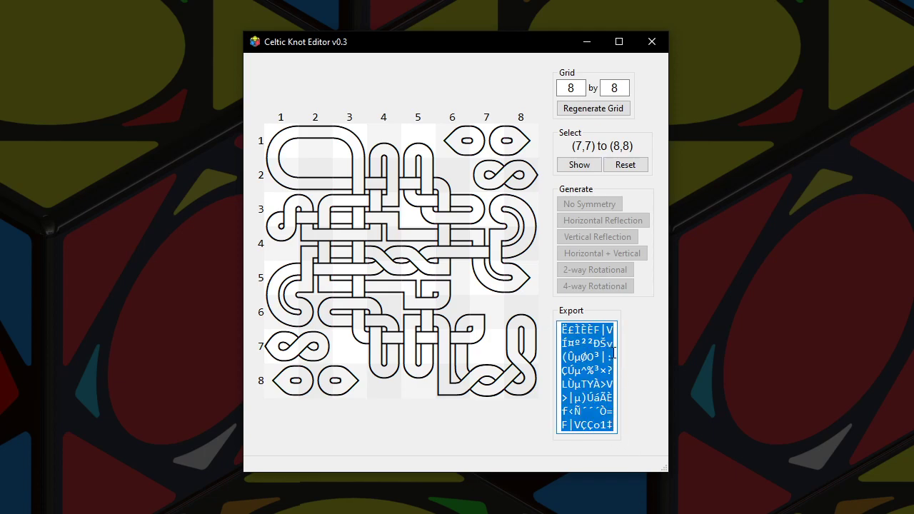
{"action": "key", "text": "alt+Tab"}
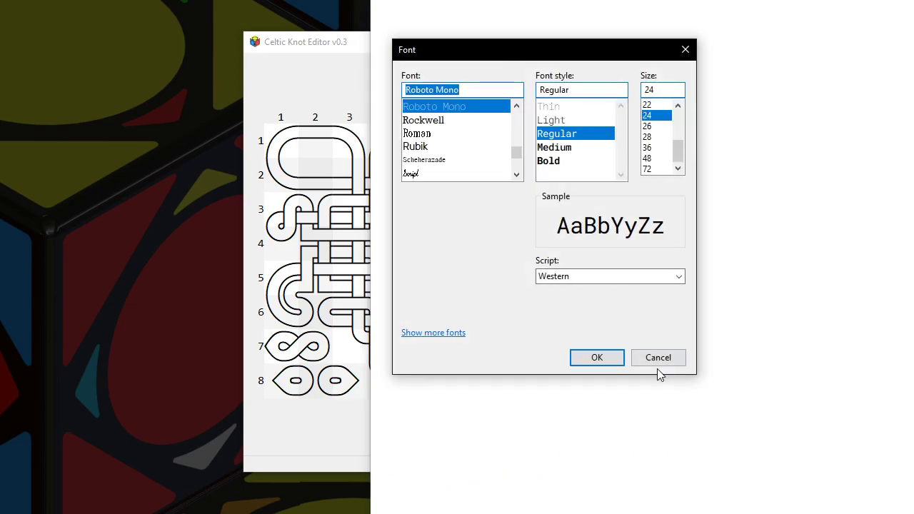
{"action": "left_click", "coordinate": [657, 357]}
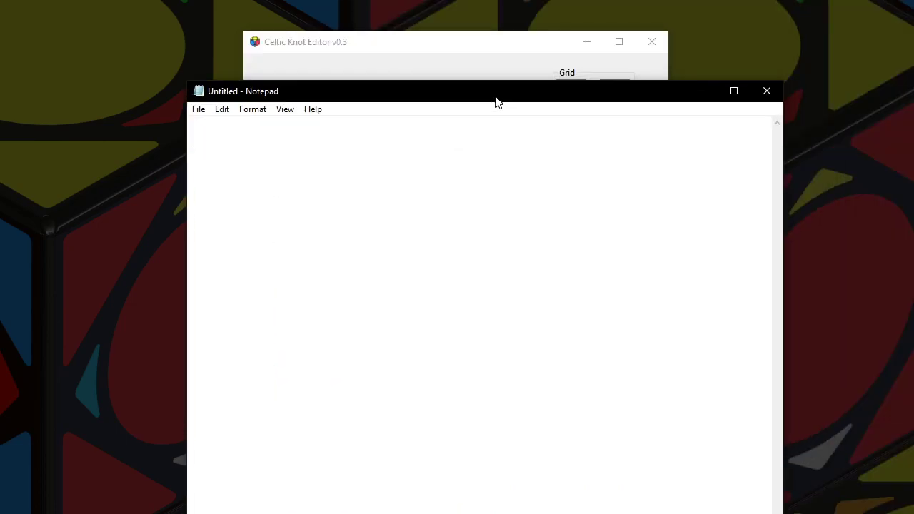
{"action": "type", "text": "Ë£ÌÈÈF|V Í¤º²²ÐŠv (ÛµØO³|: ÇÚµ^%³×? LÙµTYÀ>V >|µ)ÚáÃÈ f‹Ñ´´´Ò= F|VÇÇo1‡"}
{"action": "left_click_drag", "start_coordinate": [426, 100], "coordinate": [510, 98]}
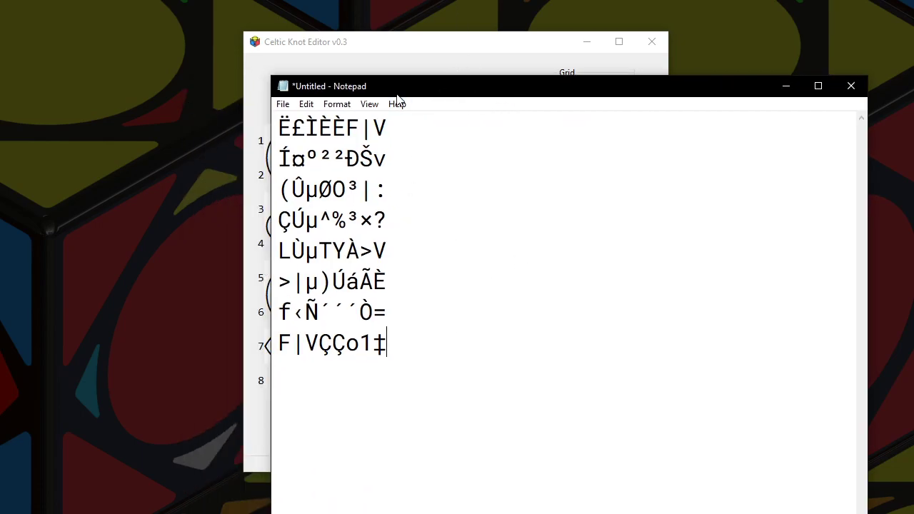
{"action": "mouse_move", "coordinate": [397, 96]}
{"action": "left_mouse_down"}
{"action": "mouse_move", "coordinate": [765, 163]}
{"action": "mouse_move", "coordinate": [372, 86]}
{"action": "mouse_move", "coordinate": [412, 90]}
{"action": "left_mouse_up"}
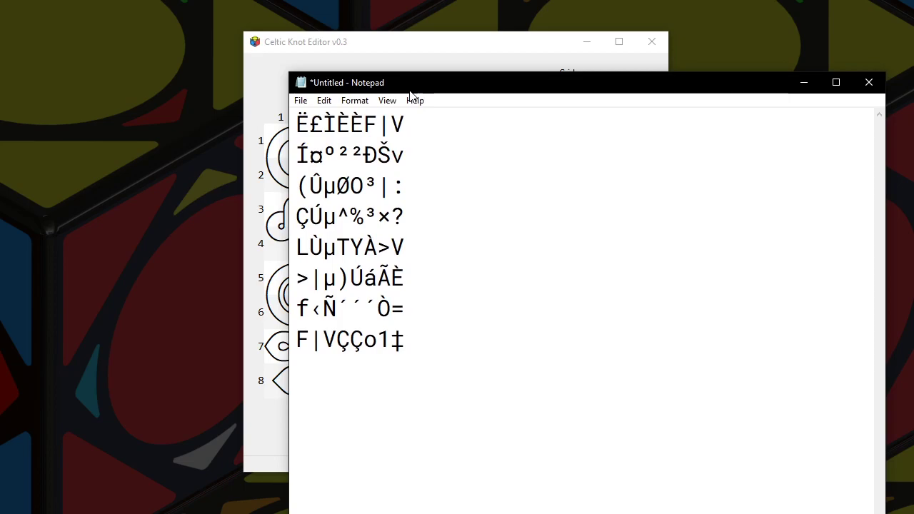
Set the Notepad font to Celtic Knots, compare the text with the original knot, and return to Celtic Knot Editor
{"action": "left_click", "coordinate": [353, 101]}
{"action": "left_click", "coordinate": [363, 134]}
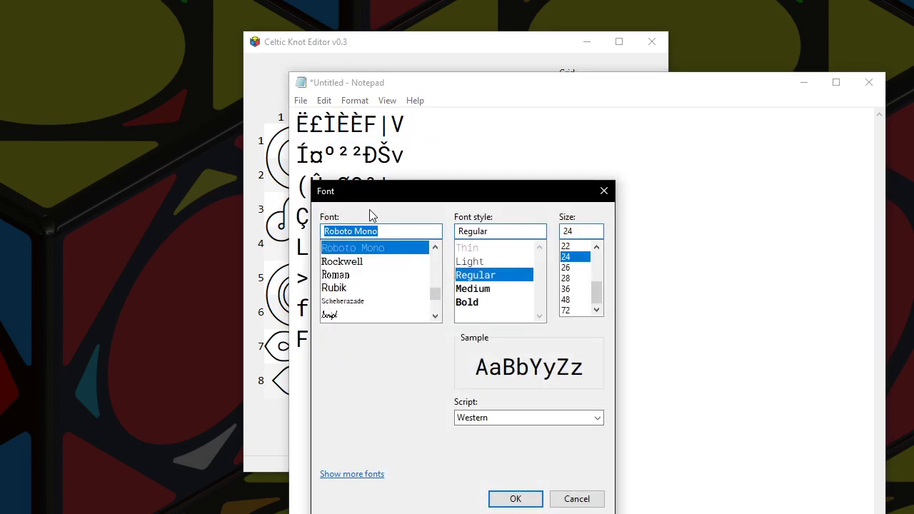
{"action": "type", "text": "celt"}
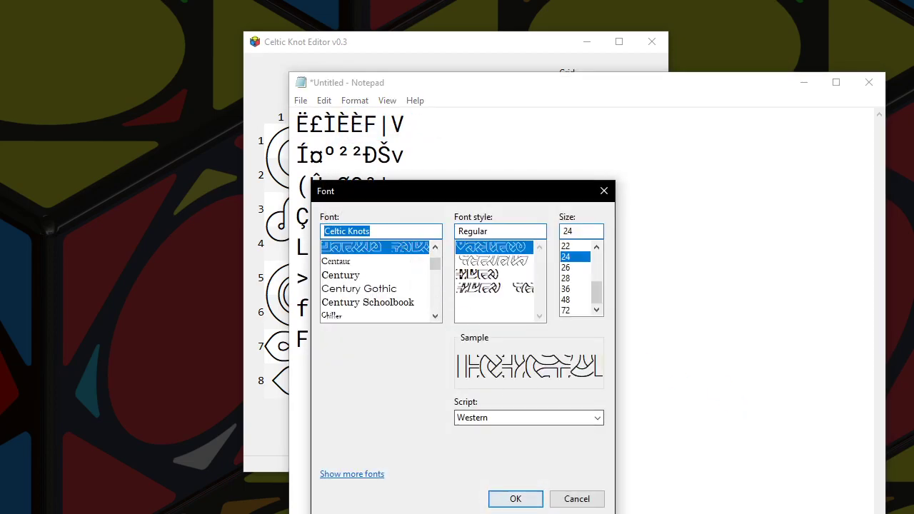
{"action": "left_click", "coordinate": [527, 500]}
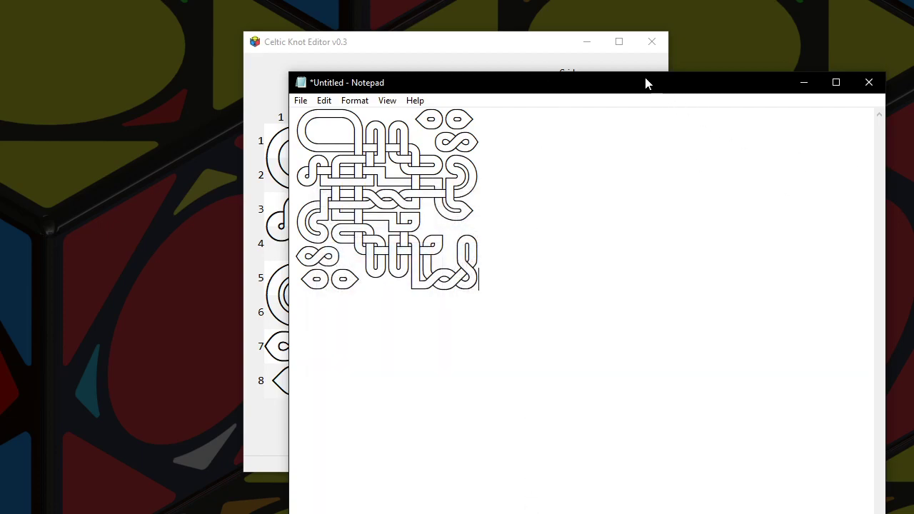
{"action": "left_click_drag", "start_coordinate": [645, 83], "coordinate": [817, 148]}
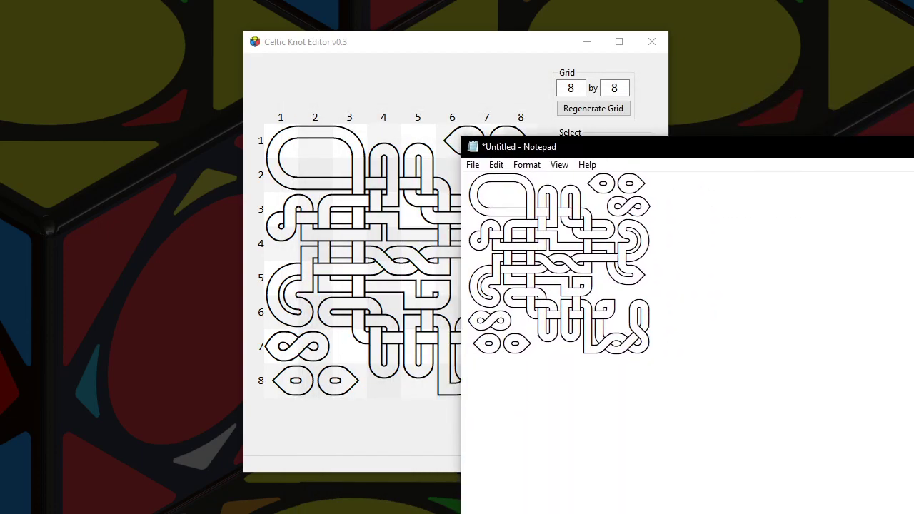
{"action": "key", "text": "super+Down"}
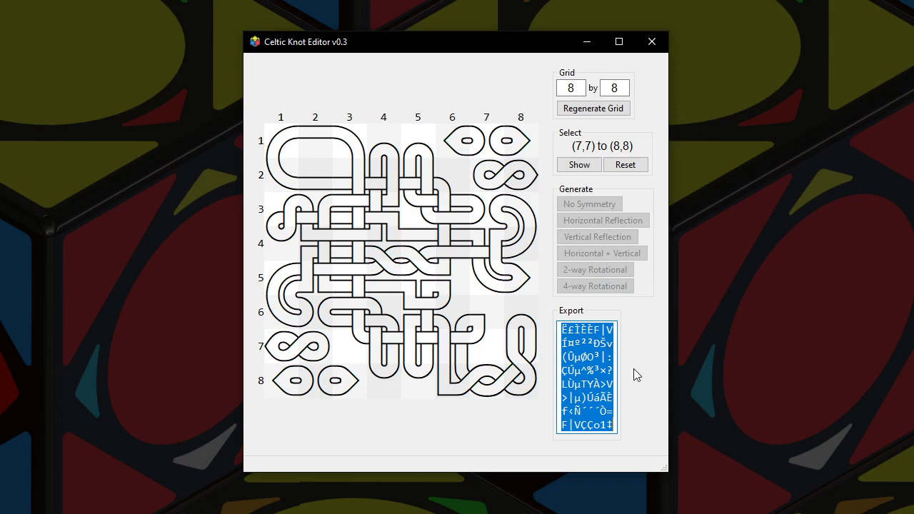
Clear the existing knot and regenerate the grid at 4 by 2
{"action": "left_click", "coordinate": [609, 421]}
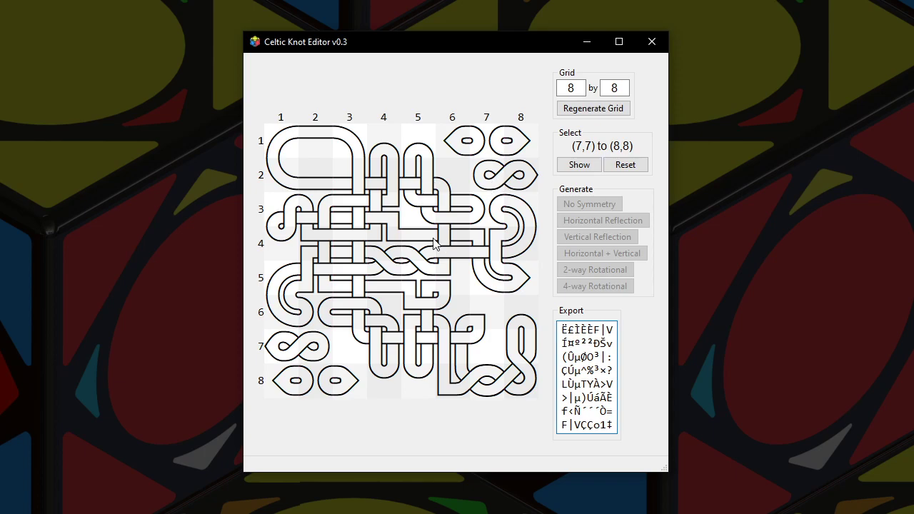
{"action": "left_click", "coordinate": [617, 112]}
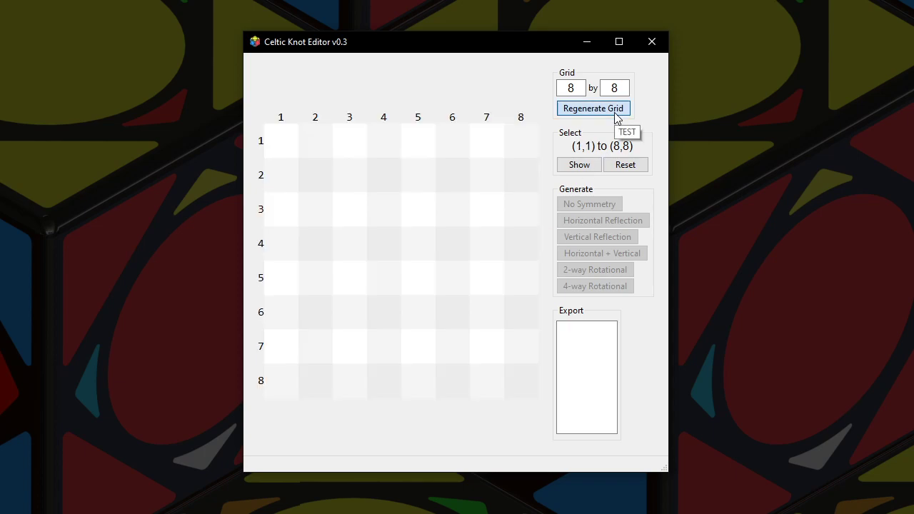
{"action": "left_click", "coordinate": [575, 91]}
{"action": "double_click", "coordinate": [575, 91]}
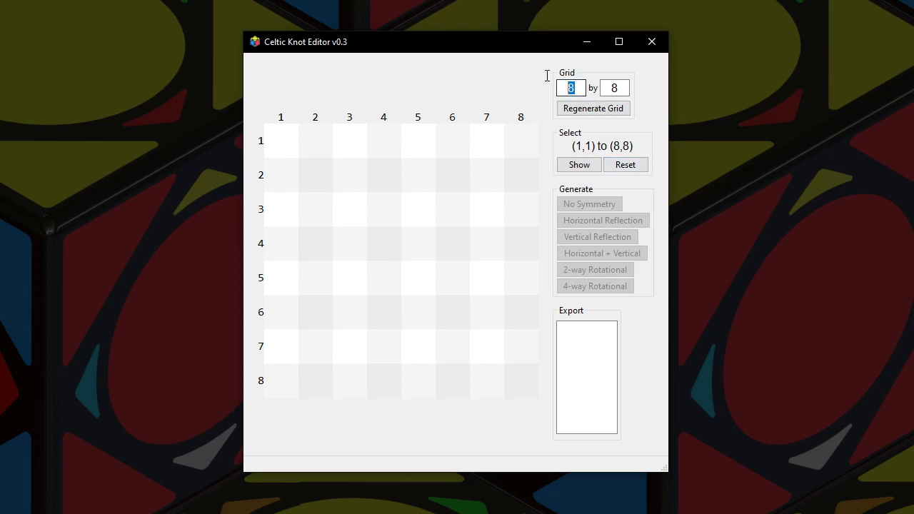
{"action": "type", "text": "4"}
{"action": "key", "text": "Tab"}
{"action": "type", "text": "2"}
{"action": "left_click", "coordinate": [604, 109]}
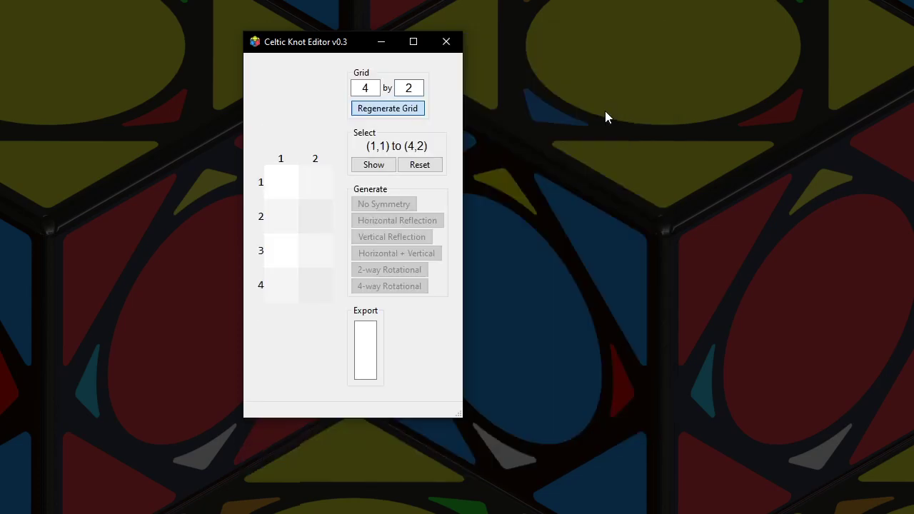
Show the whole 4 by 2 selection, generate knots with horizontal and vertical reflection, and highlight the export text
{"action": "left_click", "coordinate": [378, 167]}
{"action": "left_click", "coordinate": [413, 255]}
{"action": "left_click", "coordinate": [413, 255]}
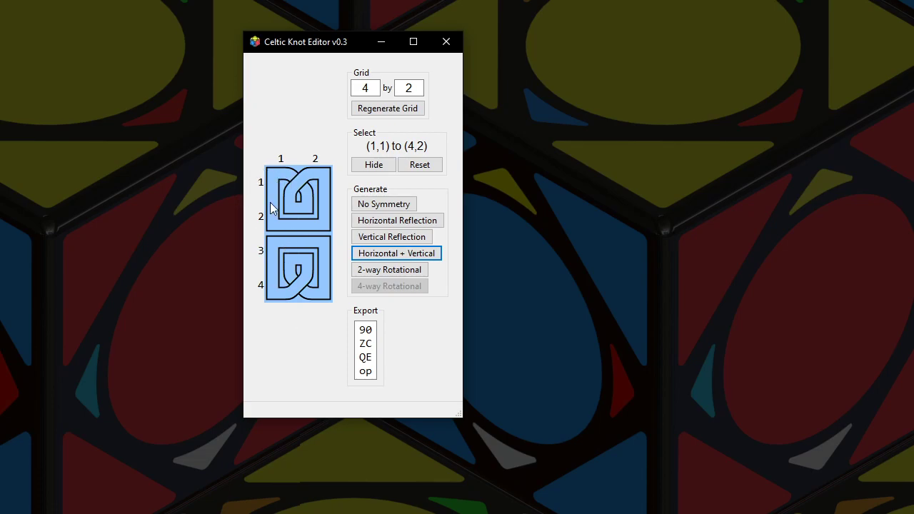
{"action": "left_click_drag", "start_coordinate": [361, 331], "coordinate": [373, 369]}
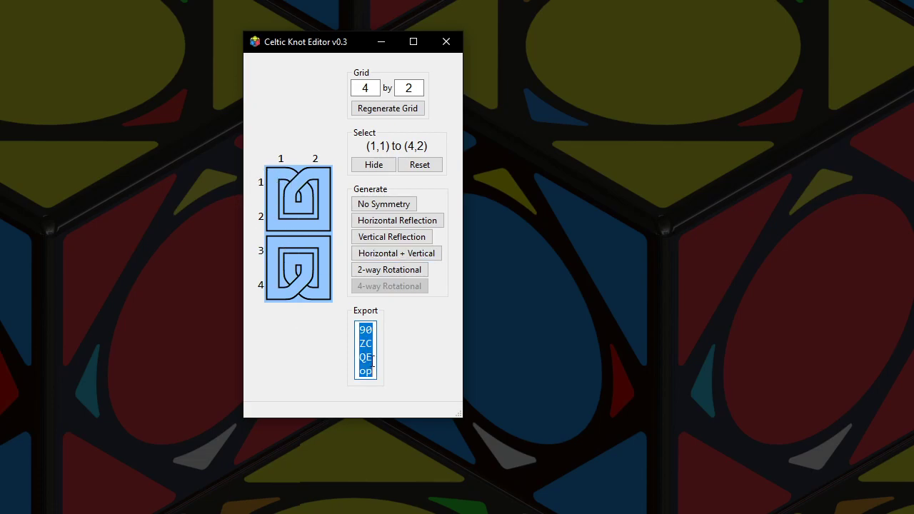
{"action": "left_click", "coordinate": [372, 364]}
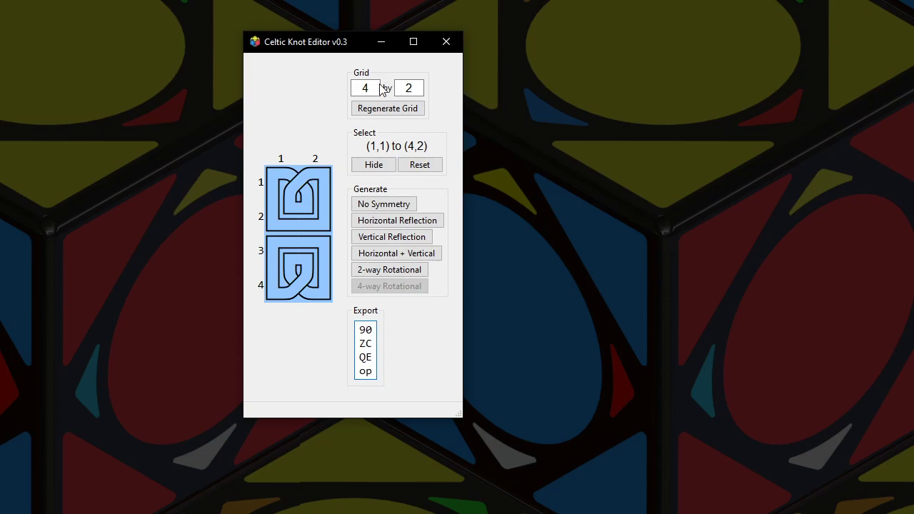
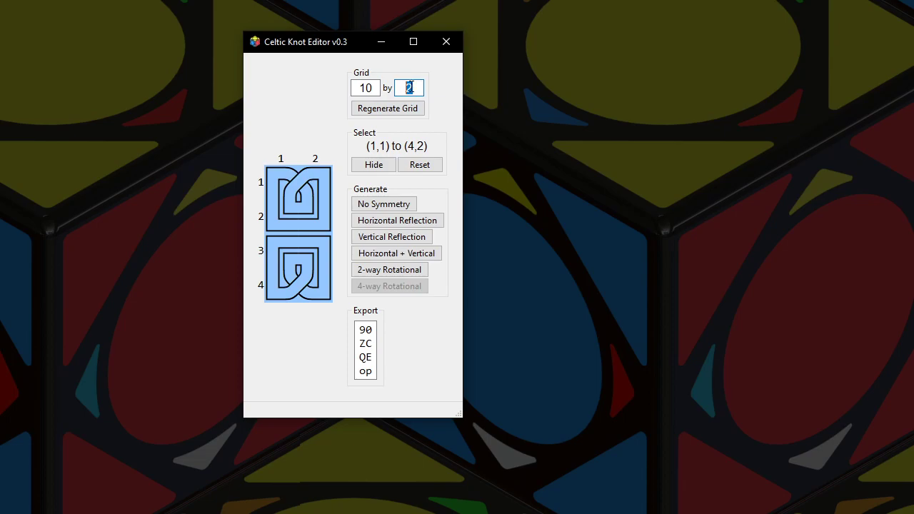
Regenerate the grid at 10 by 15, reposition the window and show the full selection highlighted
{"action": "left_click", "coordinate": [407, 111]}
{"action": "left_click_drag", "start_coordinate": [491, 55], "coordinate": [368, 38]}
{"action": "left_click", "coordinate": [696, 148]}
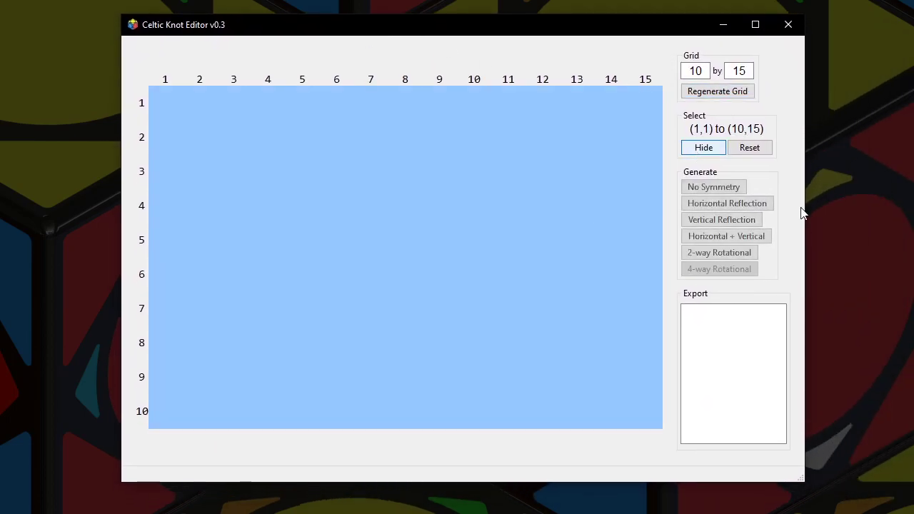
Generate random knots without symmetry repeatedly across the whole 10 by 15 grid
{"action": "left_click", "coordinate": [703, 188]}
{"action": "left_click", "coordinate": [703, 189]}
{"action": "left_click", "coordinate": [704, 188]}
{"action": "left_click", "coordinate": [703, 188]}
{"action": "left_click", "coordinate": [703, 189]}
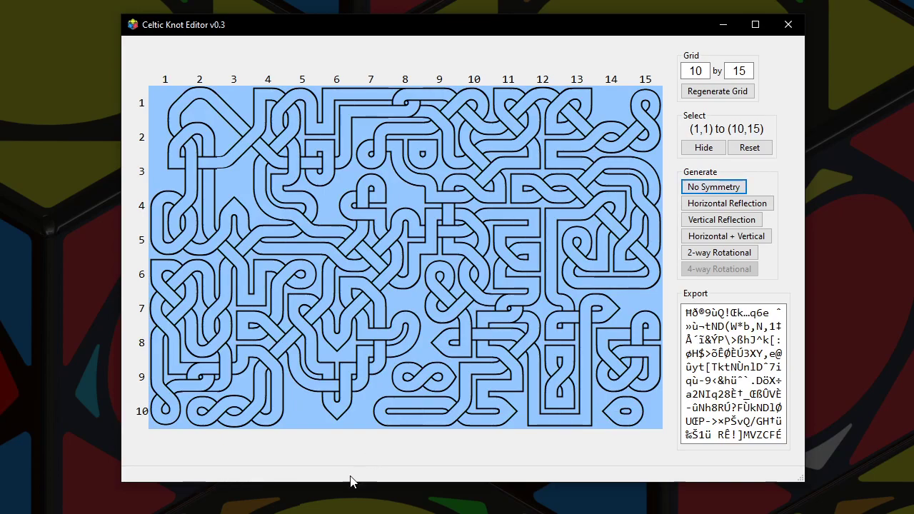
{"action": "left_click", "coordinate": [720, 189]}
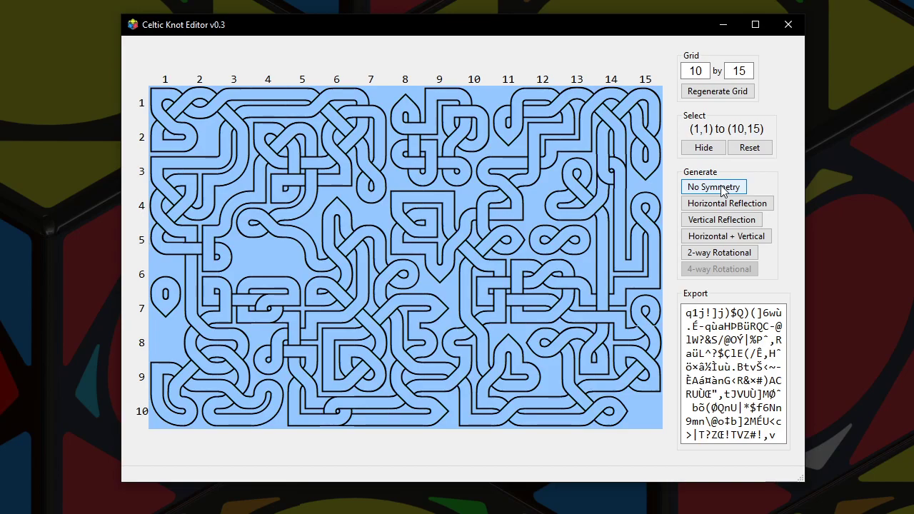
{"action": "left_click", "coordinate": [723, 191]}
{"action": "left_click", "coordinate": [723, 192]}
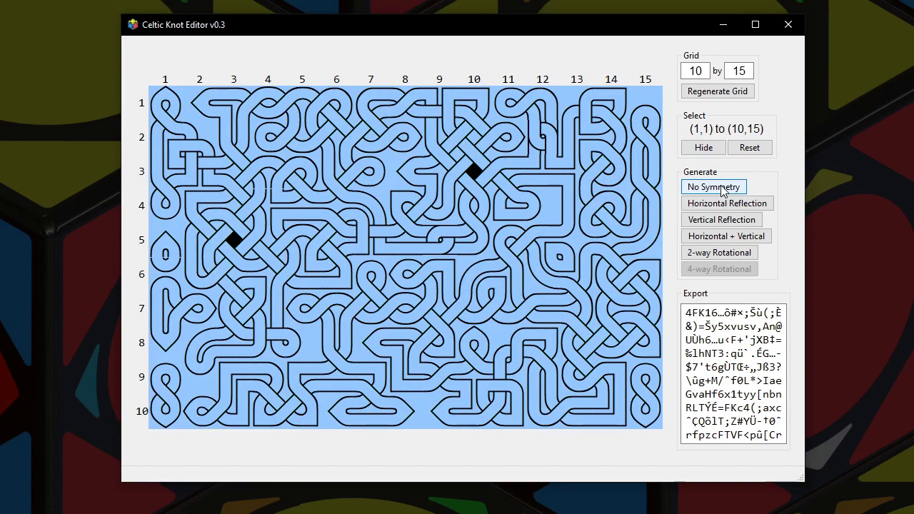
{"action": "left_click", "coordinate": [720, 186]}
{"action": "left_click", "coordinate": [721, 186]}
{"action": "left_click", "coordinate": [721, 186]}
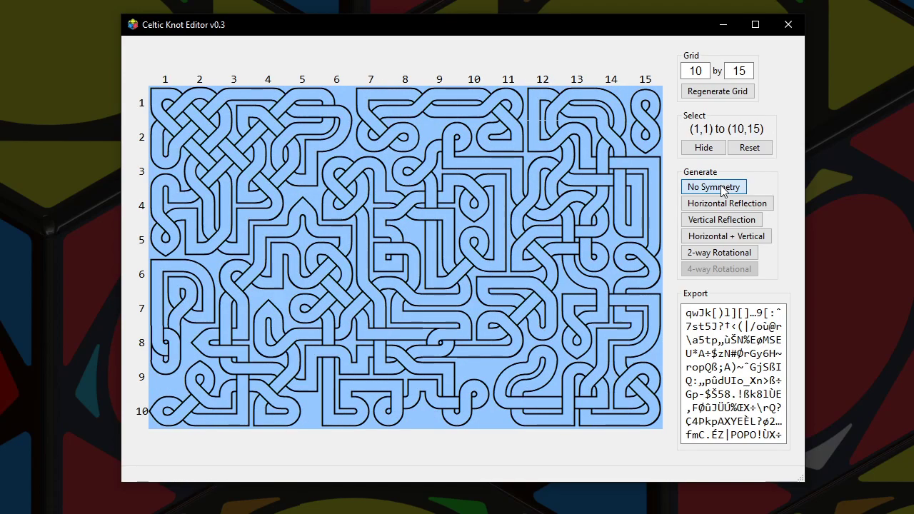
{"action": "left_click", "coordinate": [721, 185]}
{"action": "left_click", "coordinate": [720, 186]}
{"action": "left_click", "coordinate": [720, 185]}
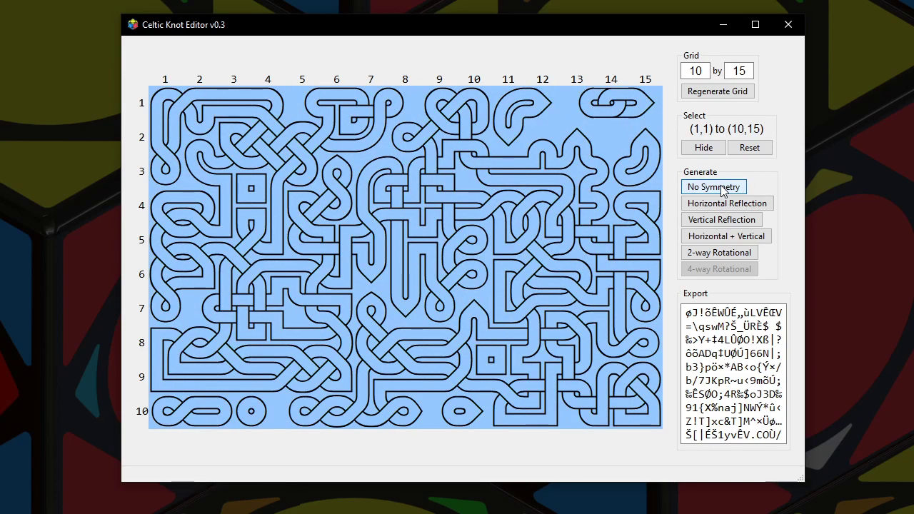
{"action": "left_click", "coordinate": [721, 185]}
{"action": "left_click", "coordinate": [721, 185]}
{"action": "left_click", "coordinate": [720, 185]}
{"action": "left_click", "coordinate": [720, 186]}
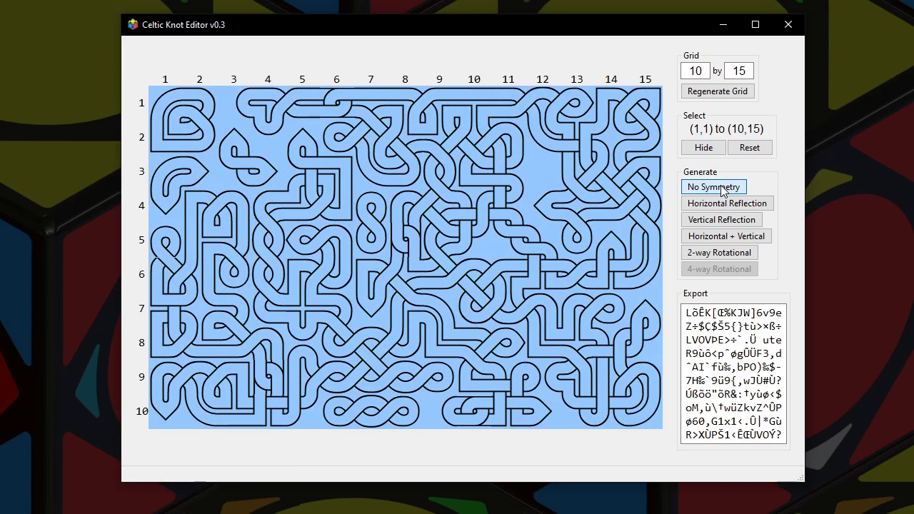
{"action": "left_click", "coordinate": [720, 186]}
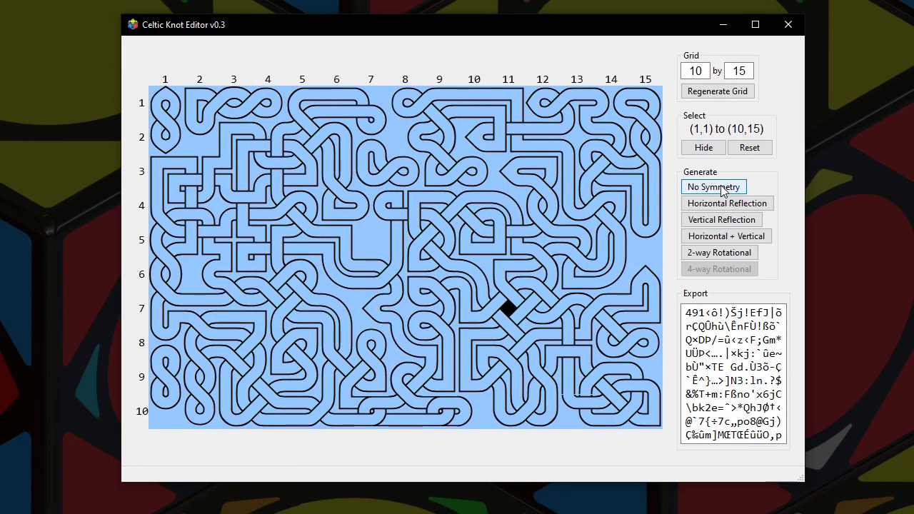
{"action": "left_click", "coordinate": [721, 186]}
{"action": "left_click", "coordinate": [721, 185]}
{"action": "left_click", "coordinate": [721, 185]}
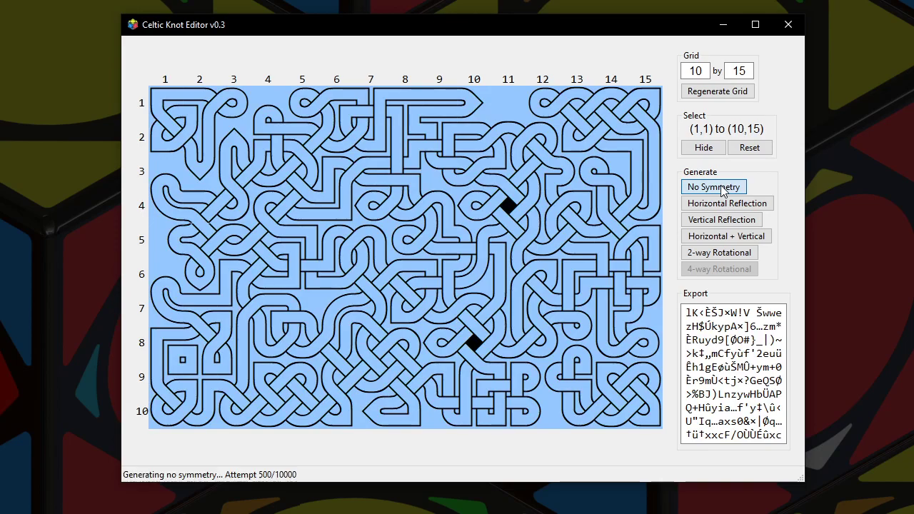
{"action": "left_click", "coordinate": [720, 186]}
{"action": "left_click", "coordinate": [721, 186]}
{"action": "left_click", "coordinate": [721, 186]}
{"action": "left_click", "coordinate": [721, 186]}
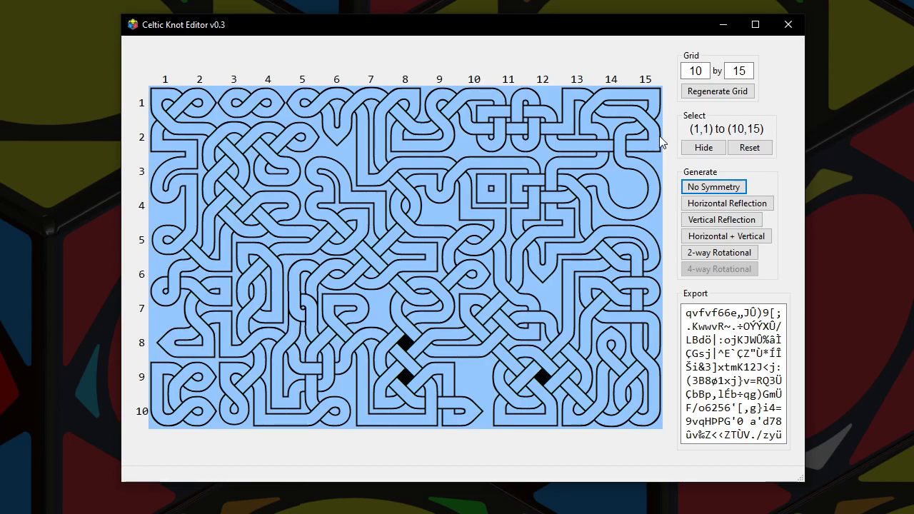
Regenerate the grid at 14 by 15 and move the window up so the lower rows fit on screen
{"action": "double_click", "coordinate": [696, 70]}
{"action": "type", "text": "14"}
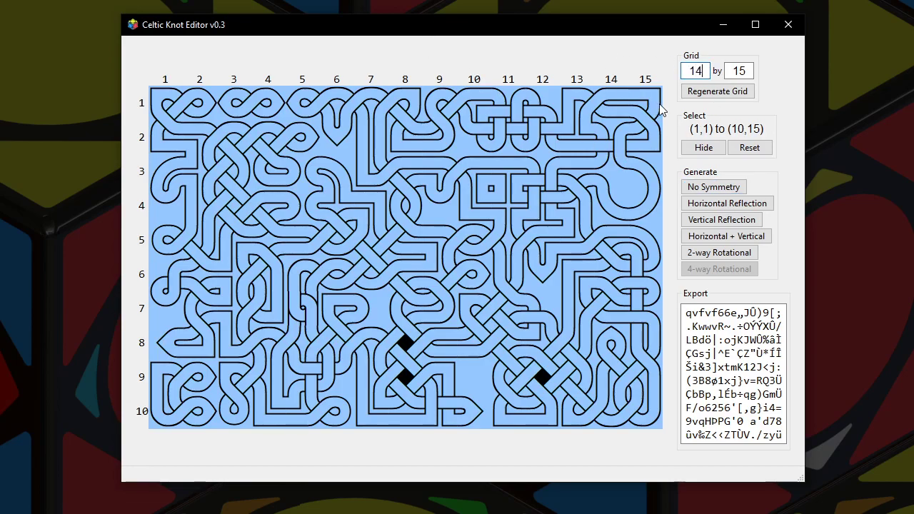
{"action": "left_click", "coordinate": [747, 93]}
{"action": "left_click_drag", "start_coordinate": [659, 32], "coordinate": [644, 0]}
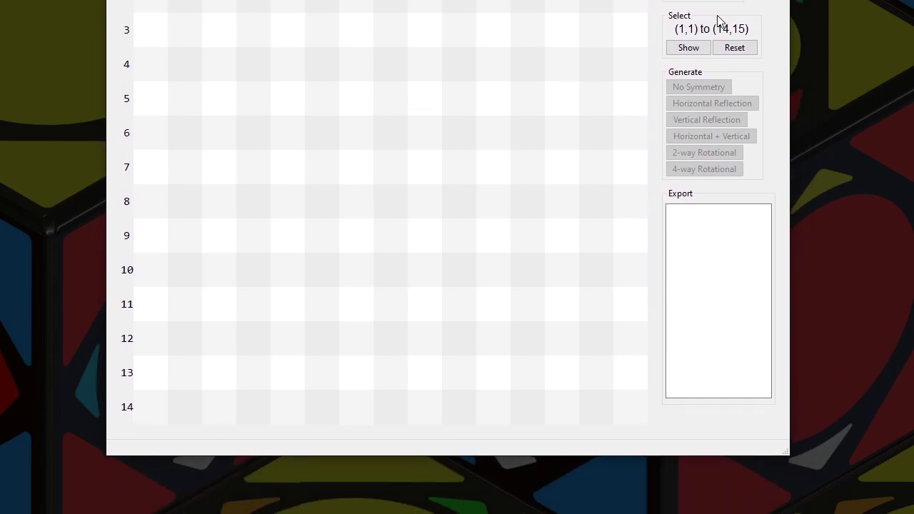
Show the full 14 by 15 selection and repeatedly generate random knots without symmetry across it
{"action": "left_click", "coordinate": [688, 49]}
{"action": "left_click_drag", "start_coordinate": [558, 0], "coordinate": [562, 0]}
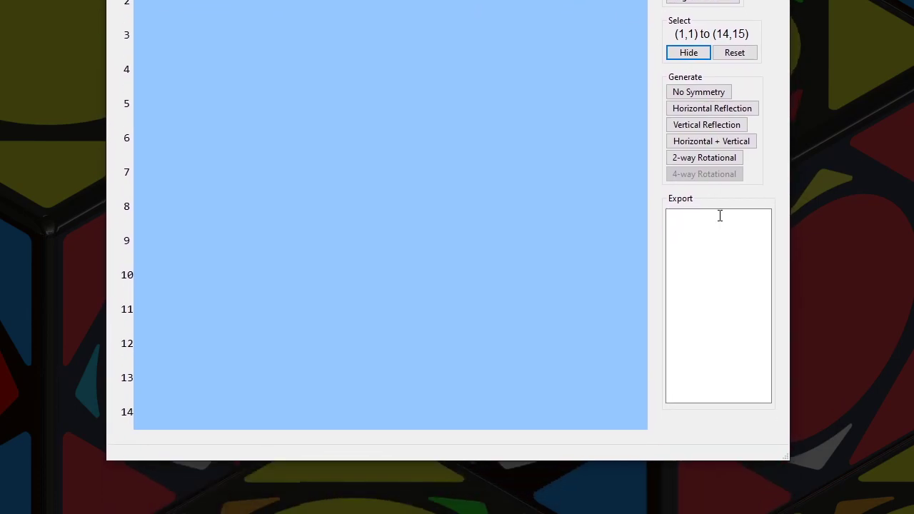
{"action": "left_click", "coordinate": [719, 97]}
{"action": "left_click", "coordinate": [719, 97]}
{"action": "left_click", "coordinate": [719, 96]}
{"action": "left_click", "coordinate": [719, 96]}
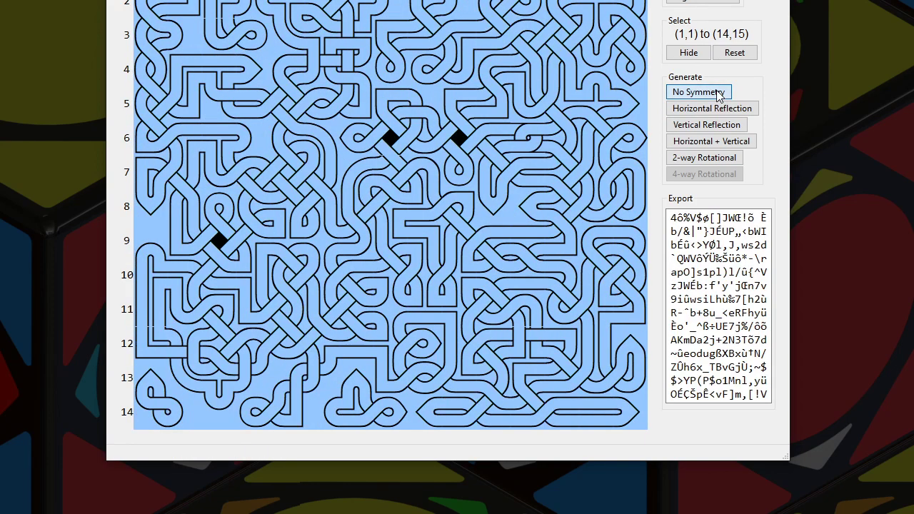
{"action": "left_click", "coordinate": [719, 97]}
{"action": "left_click", "coordinate": [719, 96]}
{"action": "left_click", "coordinate": [719, 97]}
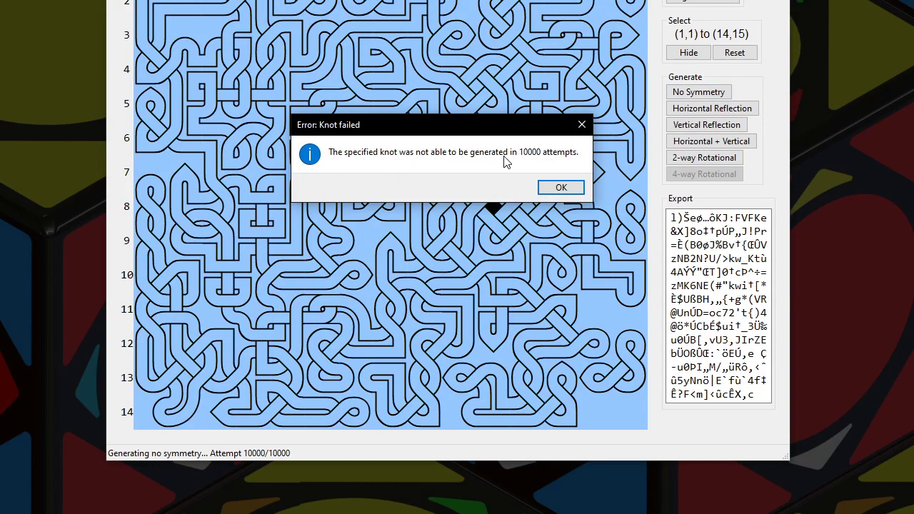
{"action": "left_click", "coordinate": [561, 188]}
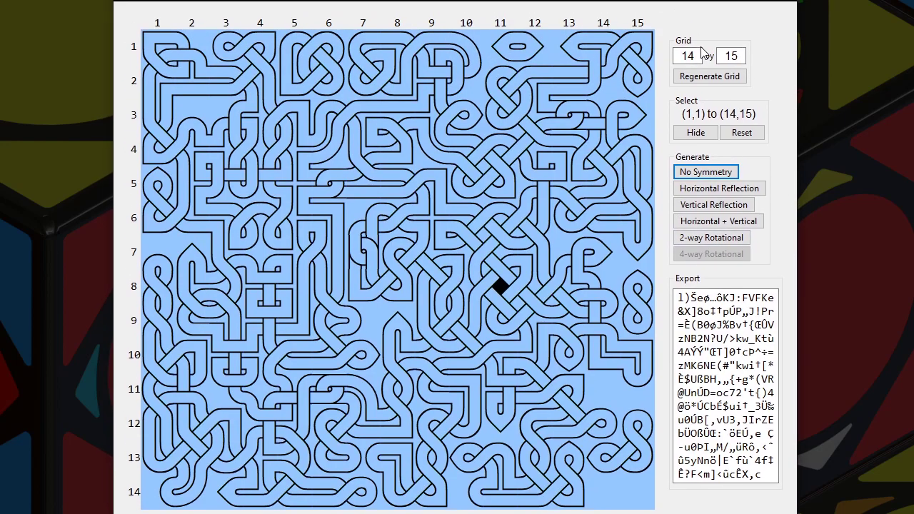
Clear the grid by regenerating it, select (2,3) to (8,11), and generate a knot there with horizontal and vertical reflection
{"action": "left_click", "coordinate": [703, 80]}
{"action": "left_click", "coordinate": [219, 83]}
{"action": "left_click", "coordinate": [505, 300]}
{"action": "left_click", "coordinate": [696, 133]}
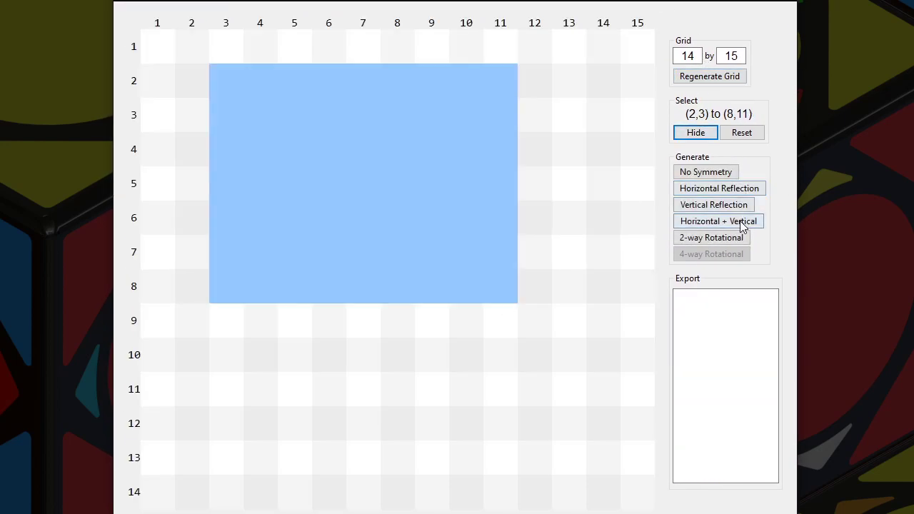
{"action": "left_click", "coordinate": [743, 223]}
Select the range (9,4) to (14,8) and fill it with a knot using horizontal and vertical reflection
{"action": "left_click", "coordinate": [259, 325]}
{"action": "left_click", "coordinate": [411, 492]}
{"action": "left_click", "coordinate": [683, 137]}
{"action": "left_click", "coordinate": [750, 222]}
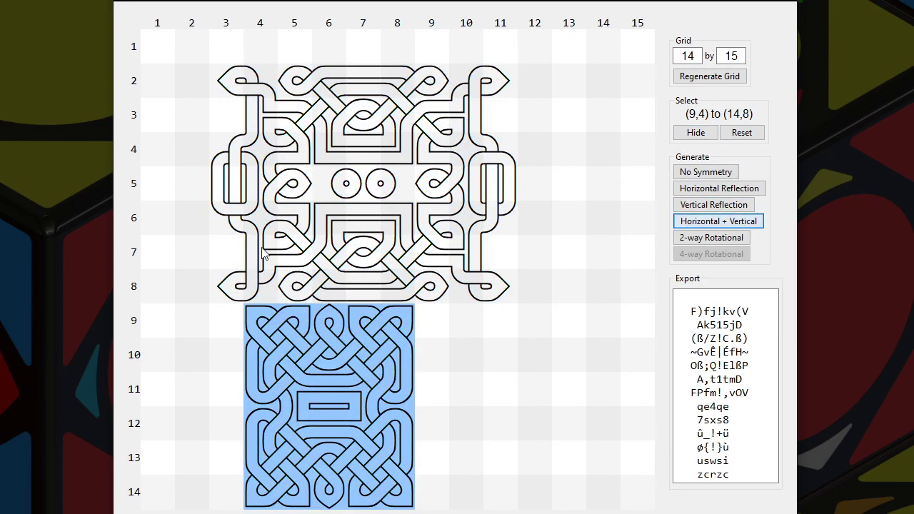
Select the range (7,4) to (10,8) overlapping both knots and regenerate it without symmetry
{"action": "left_click", "coordinate": [273, 257]}
{"action": "left_click", "coordinate": [397, 355]}
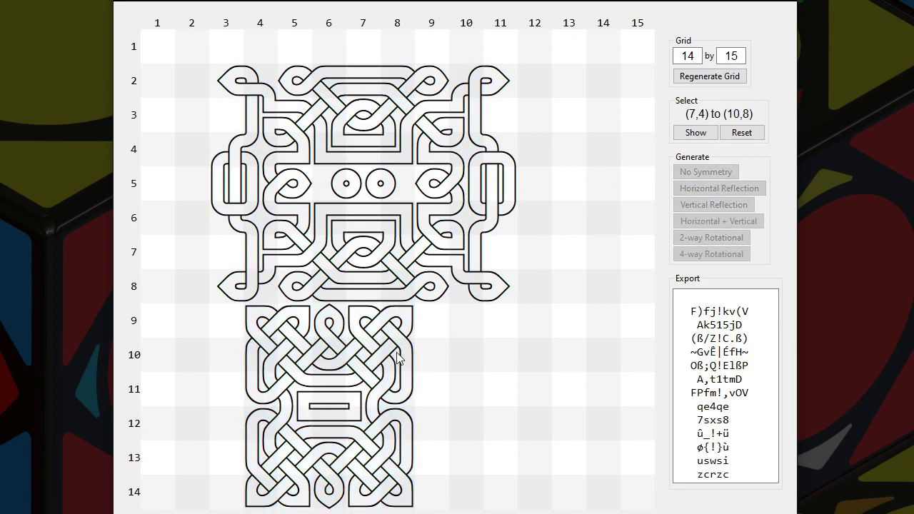
{"action": "left_click", "coordinate": [697, 132]}
{"action": "left_click", "coordinate": [719, 176]}
{"action": "left_click", "coordinate": [720, 176]}
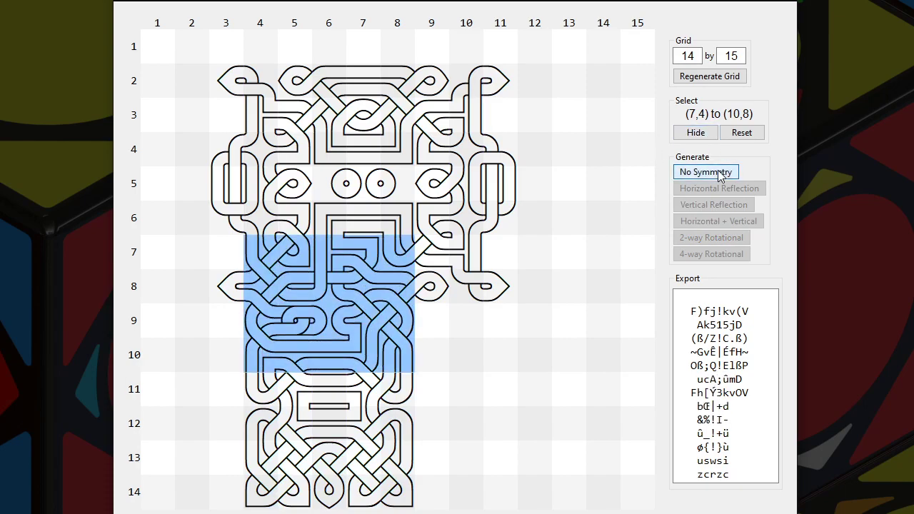
Move the selection's start to cell (8,14) and highlight the lower rows of the export text
{"action": "left_click", "coordinate": [599, 305]}
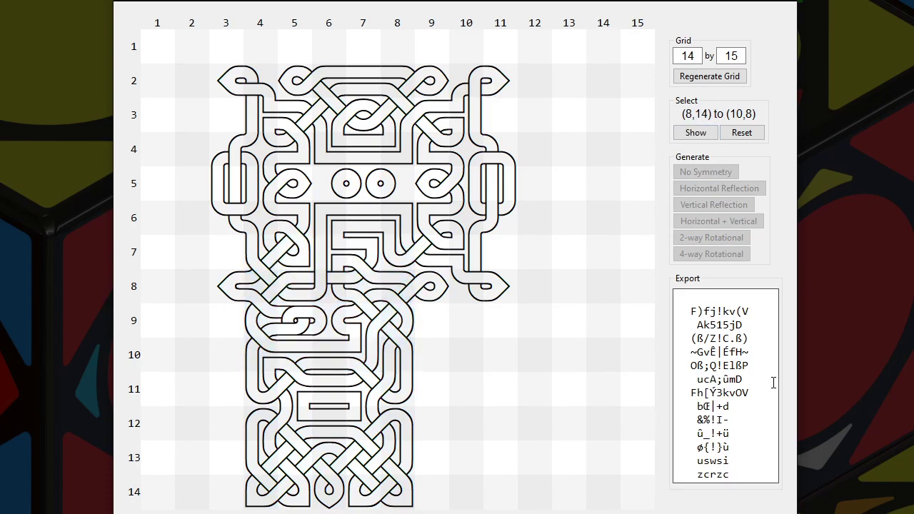
{"action": "left_click_drag", "start_coordinate": [704, 381], "coordinate": [761, 475]}
{"action": "left_click", "coordinate": [761, 475]}
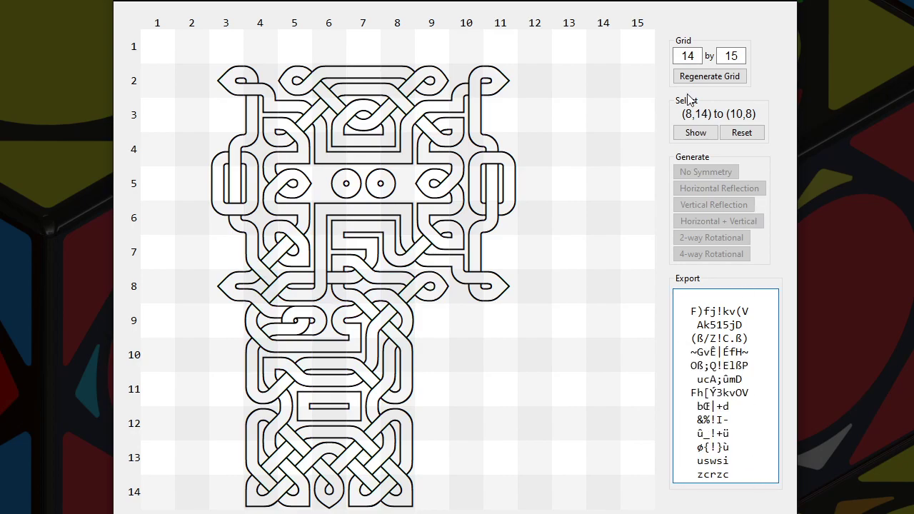
Regenerate the grid at 8 by 8 and move the window down so it is fully on screen
{"action": "double_click", "coordinate": [687, 55]}
{"action": "type", "text": "8"}
{"action": "key", "text": "Tab"}
{"action": "type", "text": "8"}
{"action": "key", "text": "Tab"}
{"action": "key", "text": "Return"}
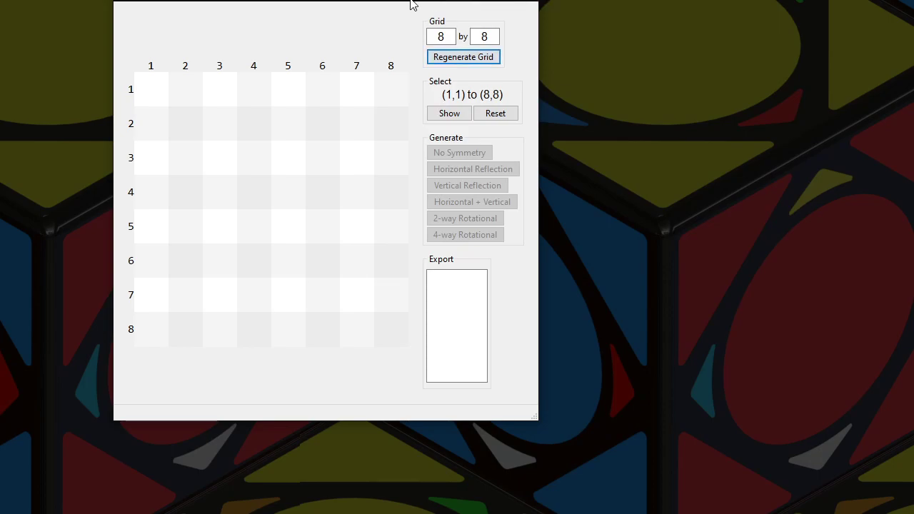
{"action": "left_click_drag", "start_coordinate": [387, 0], "coordinate": [498, 55]}
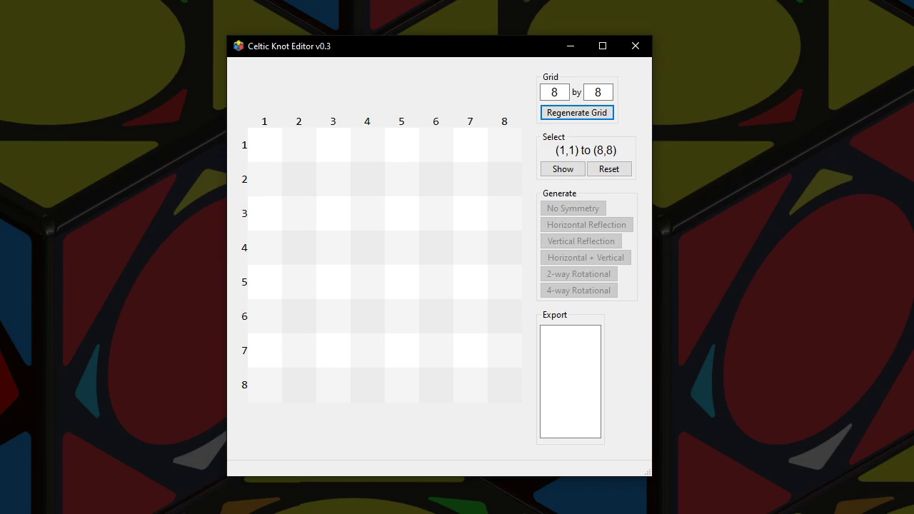
Show the full 8 by 8 selection, generate a knot with horizontal and vertical reflection, and hide the selection highlight
{"action": "left_click", "coordinate": [564, 170]}
{"action": "left_click", "coordinate": [621, 257]}
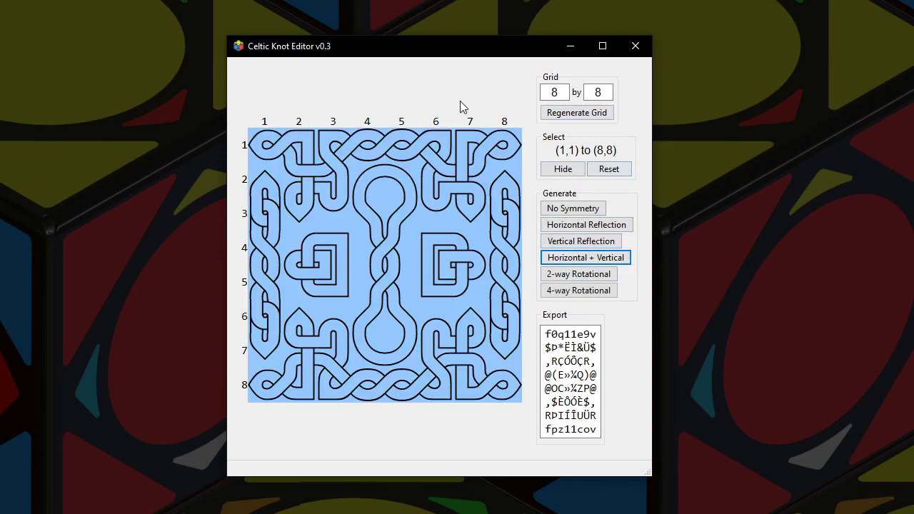
{"action": "left_click", "coordinate": [551, 164]}
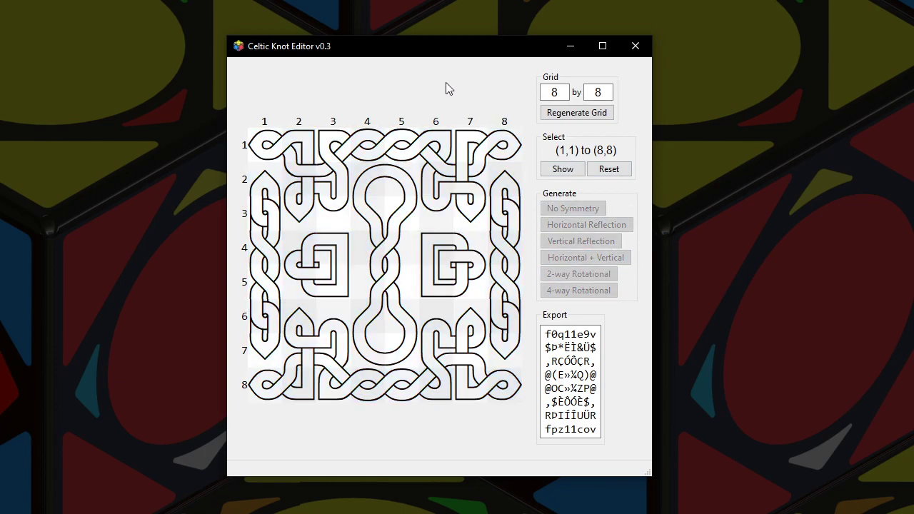